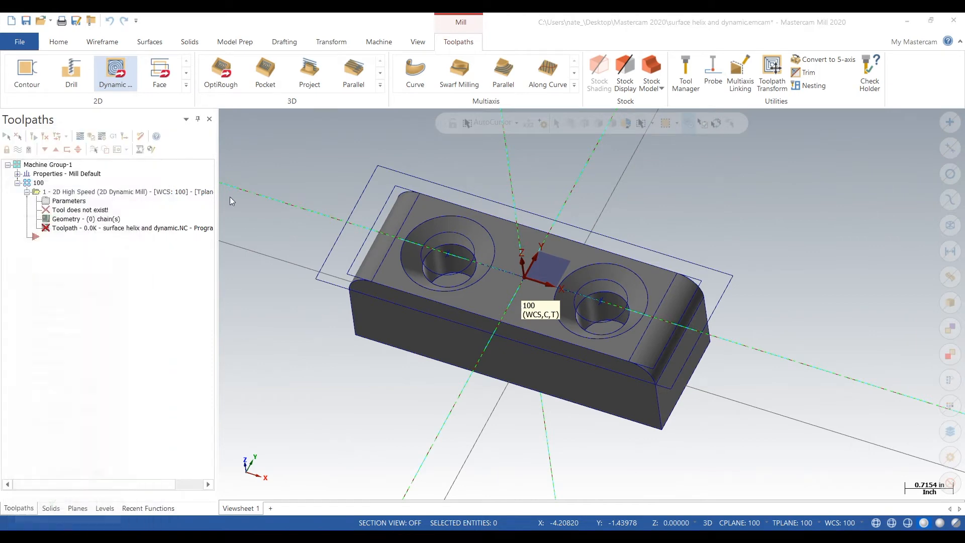
- Chain the outer stock rectangle as the machining region with the chain direction reversed
left_click(360, 189)
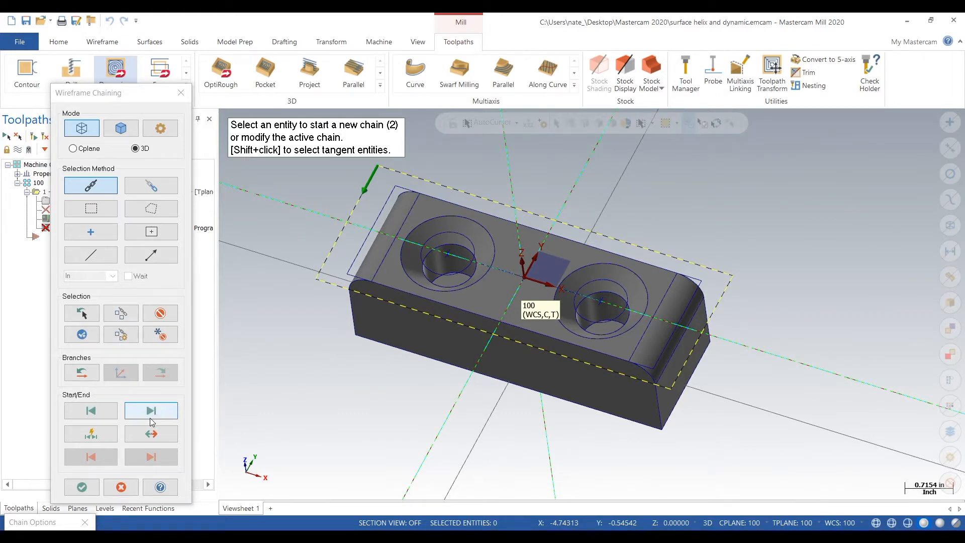
left_click(152, 434)
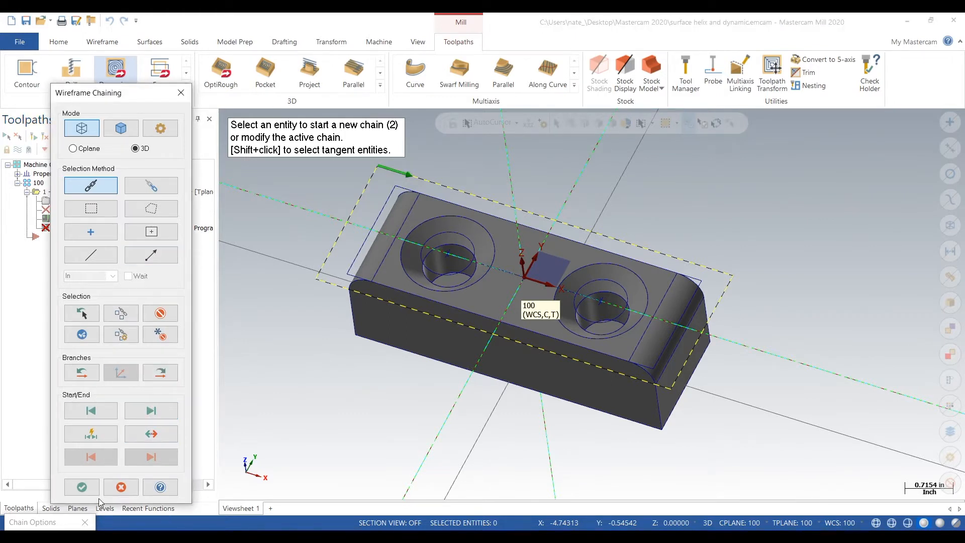
left_click(81, 487)
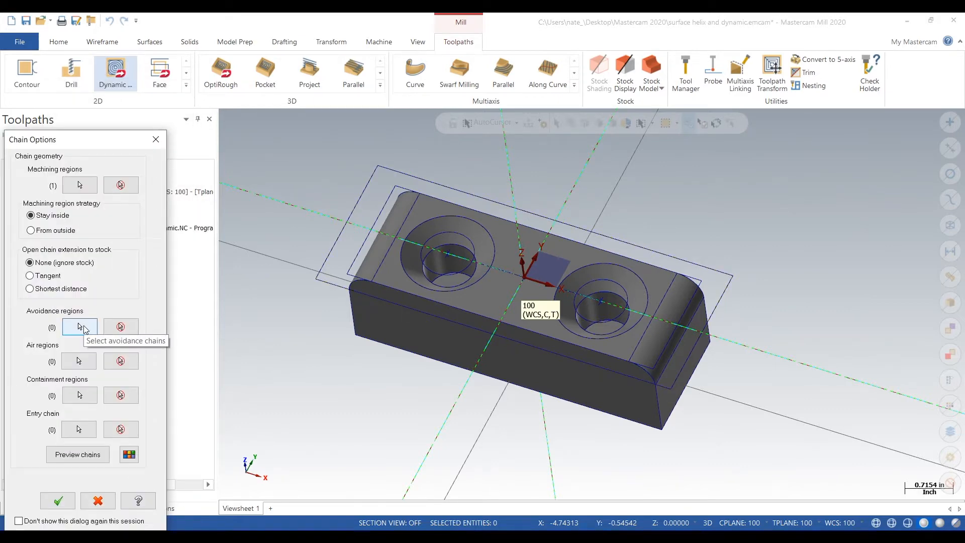
- Start selecting avoidance regions, make level 3 (profile) the active level and hide levels 1, 2 and 4
left_click(80, 328)
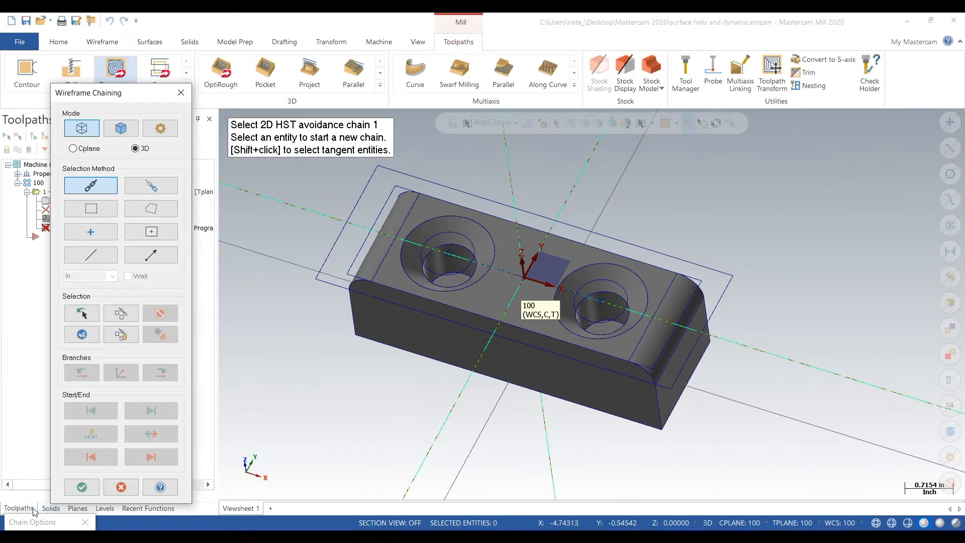
left_click(110, 509)
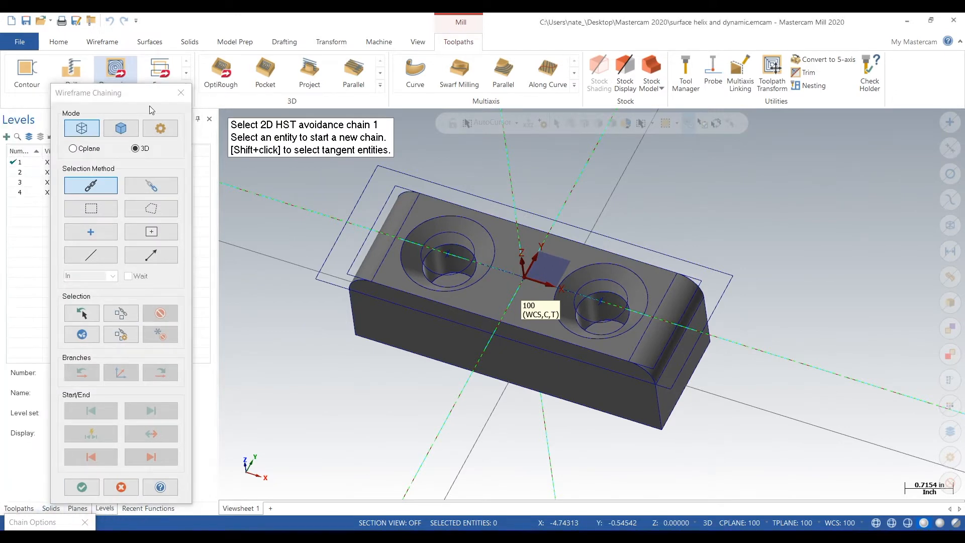
left_click_drag(132, 93, 331, 194)
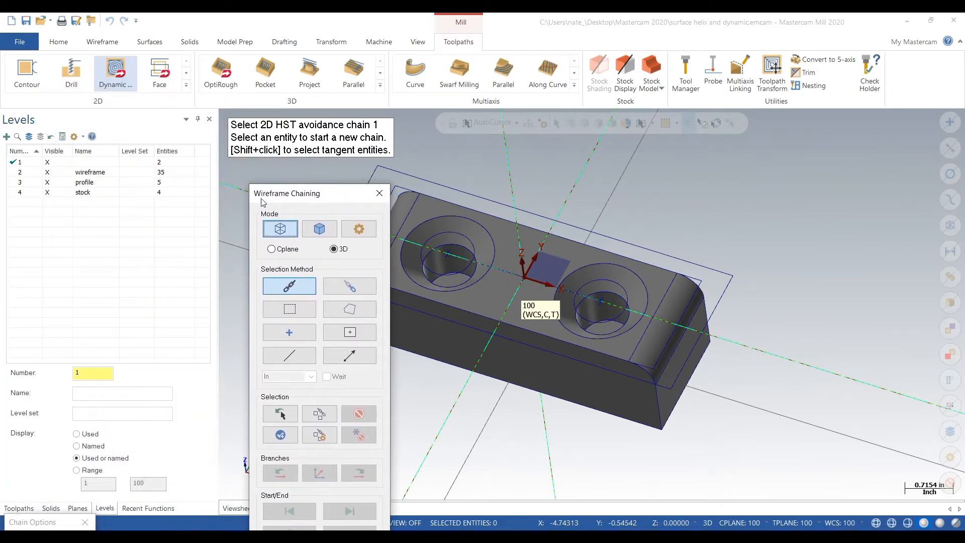
left_click(50, 163)
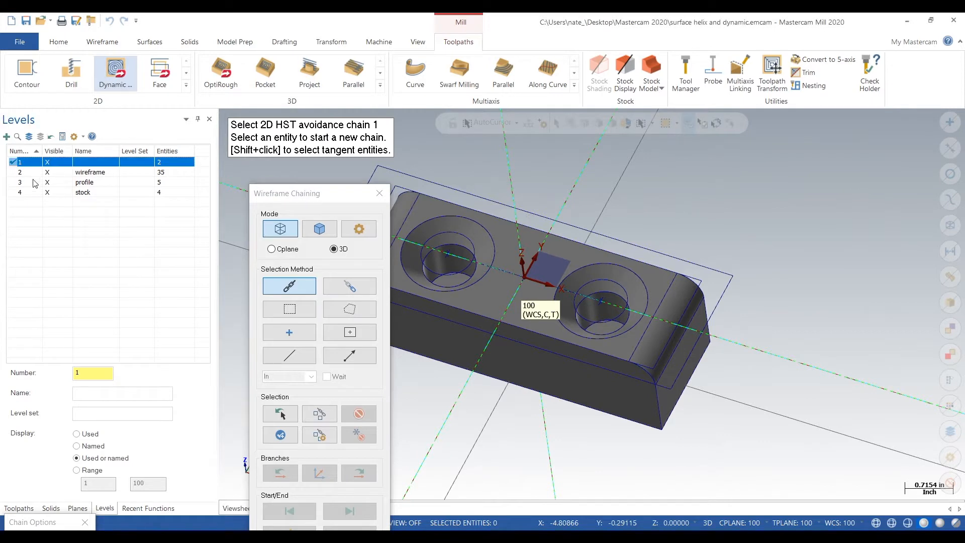
left_click(33, 185)
left_click(57, 171)
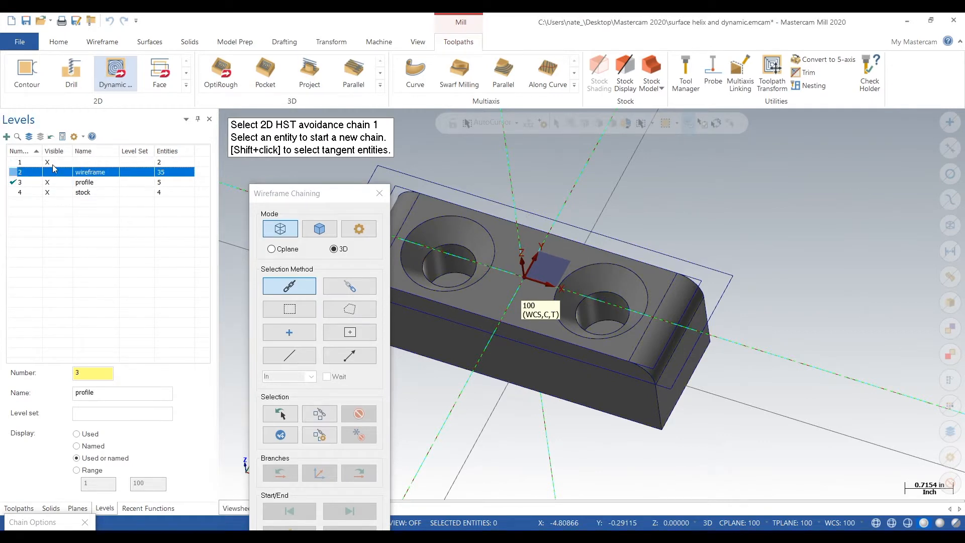
left_click(56, 162)
left_click(61, 194)
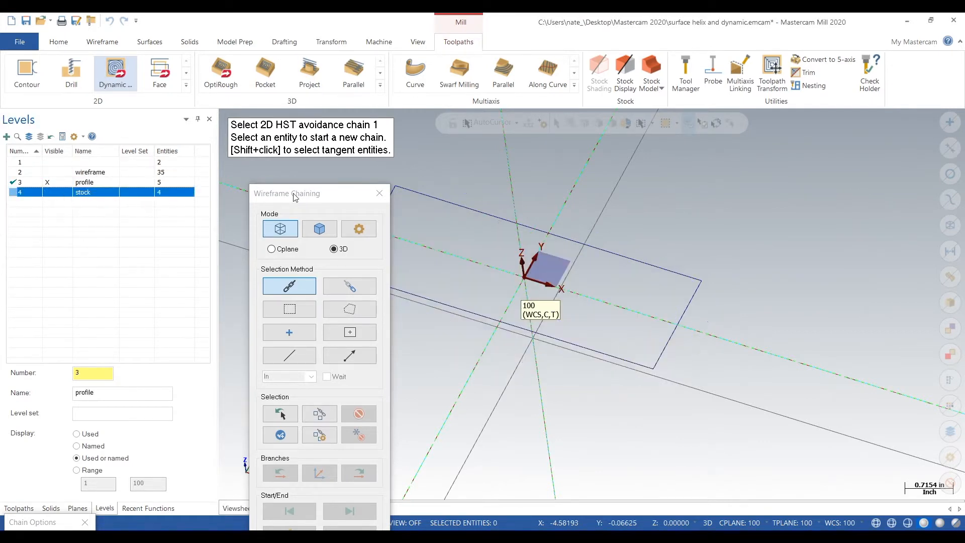
- Chain the profile rectangle in reversed direction as the avoidance region and set the machining region strategy to From outside
left_click_drag(339, 199, 218, 152)
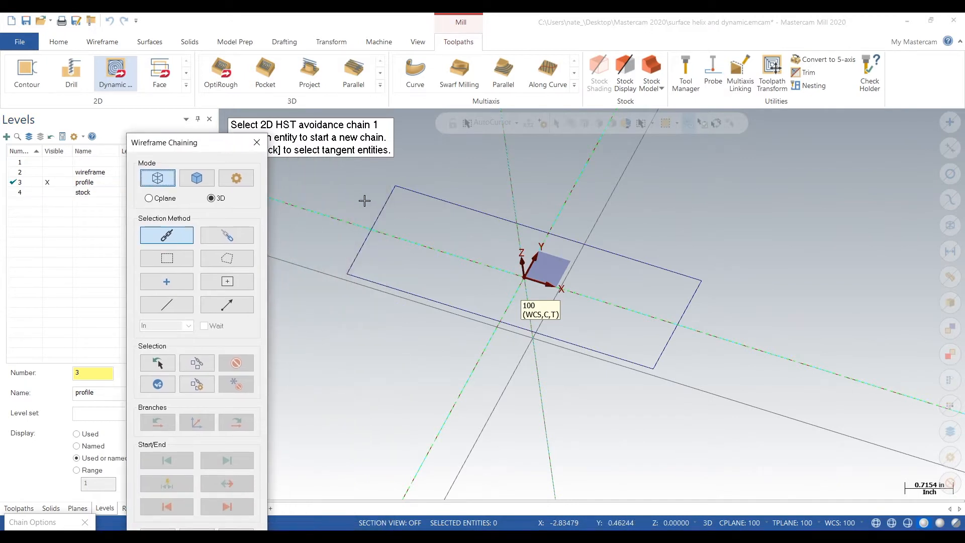
left_click(379, 205)
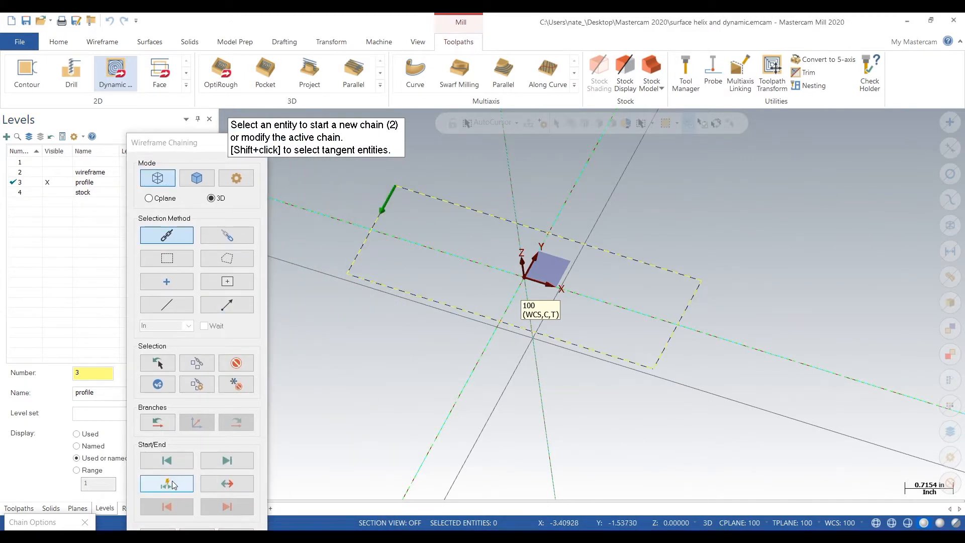
left_click(226, 484)
left_click(157, 529)
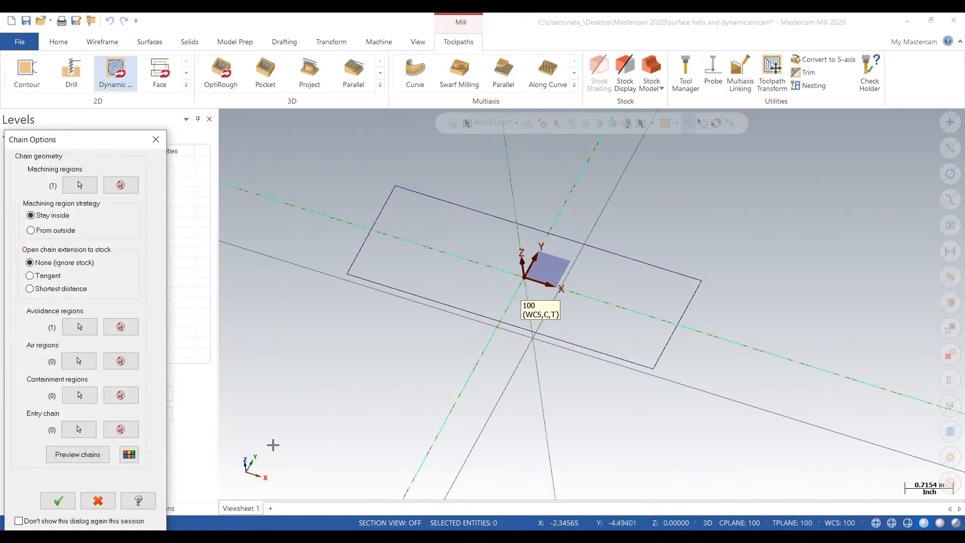
left_click(36, 232)
left_click(58, 500)
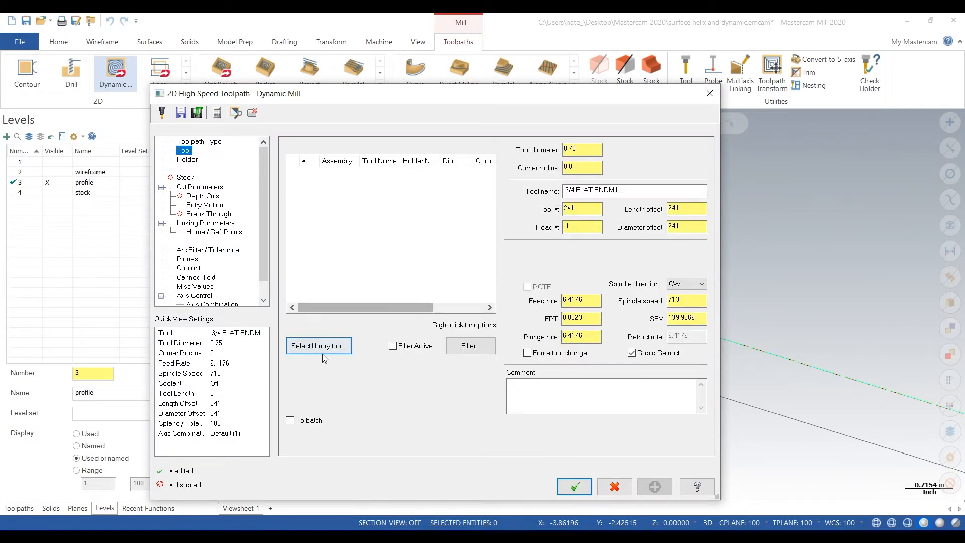
- Filter the tool library to bull endmills and choose the 1/2 BULL ENDMILL 0.0313 RAD for the toolpath
left_click(324, 354)
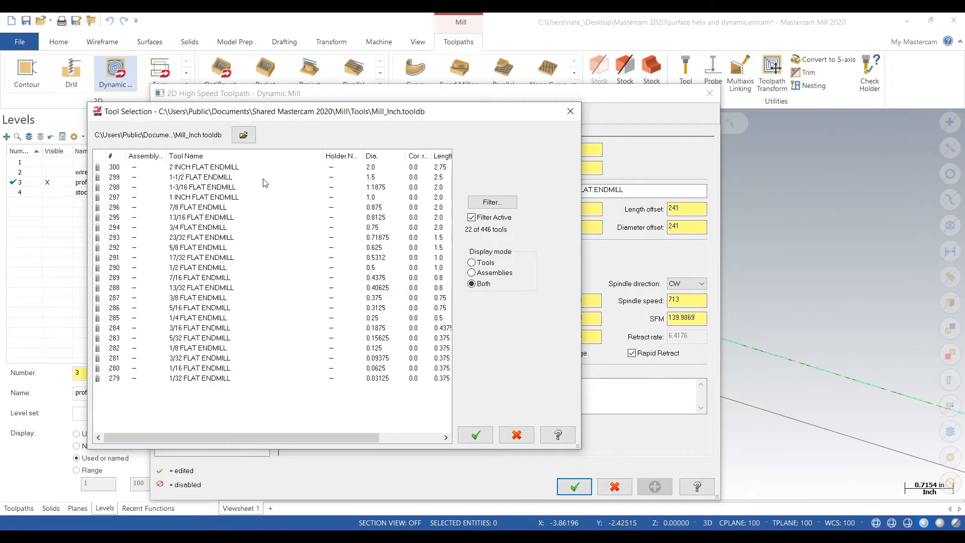
left_click(491, 202)
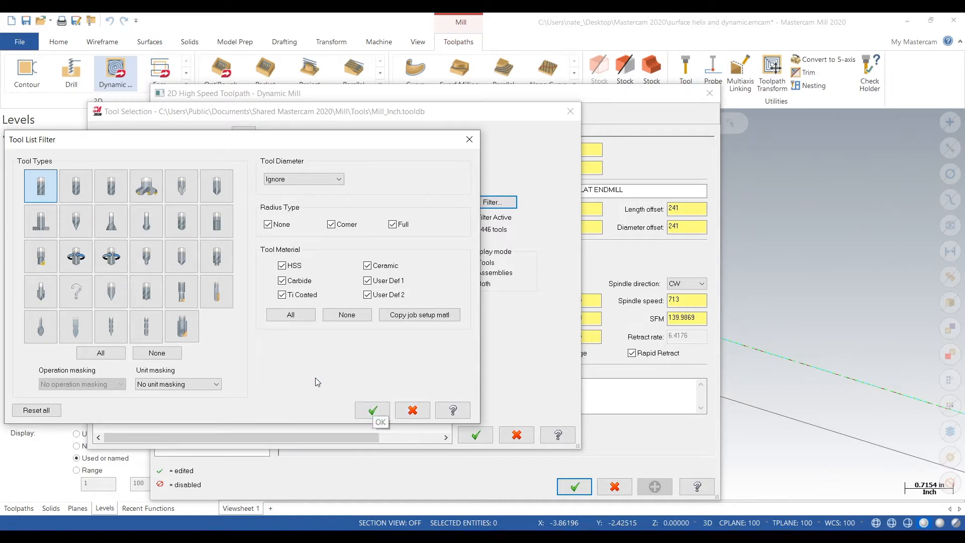
left_click(111, 190)
left_click(372, 410)
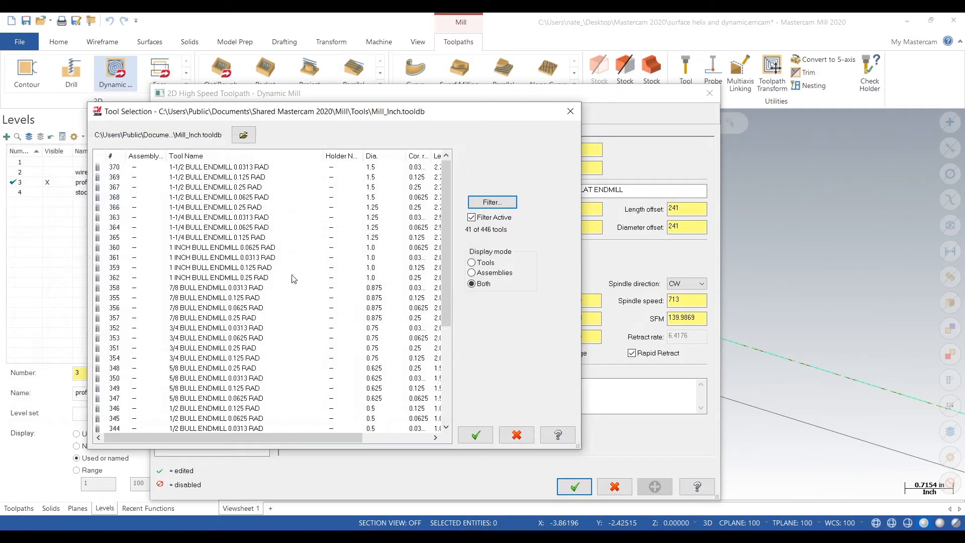
scroll(228, 210, "down", 2)
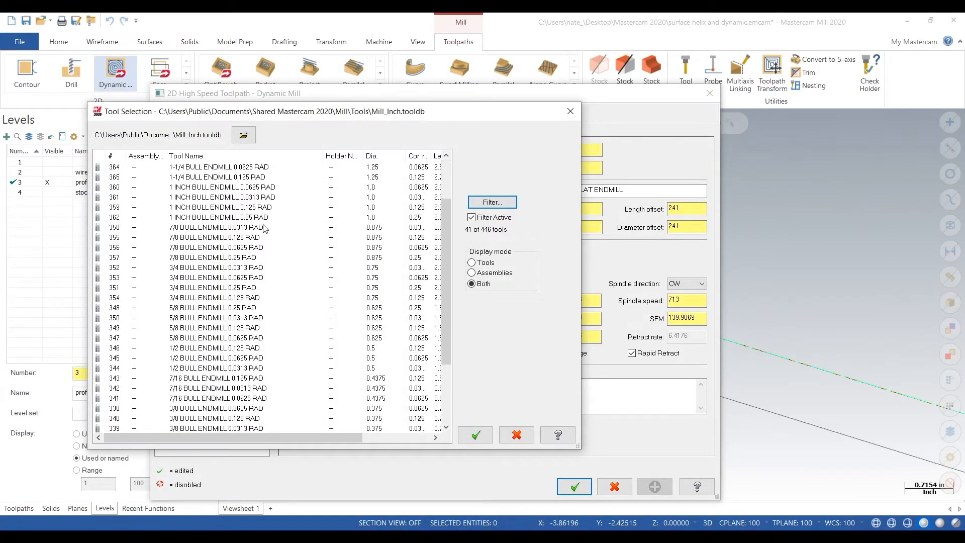
left_click(378, 359)
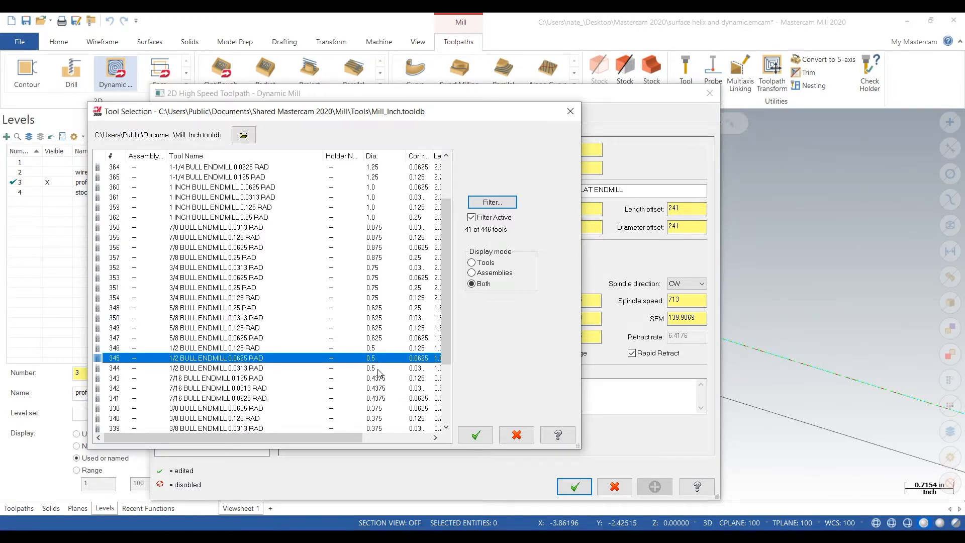
left_click(378, 370)
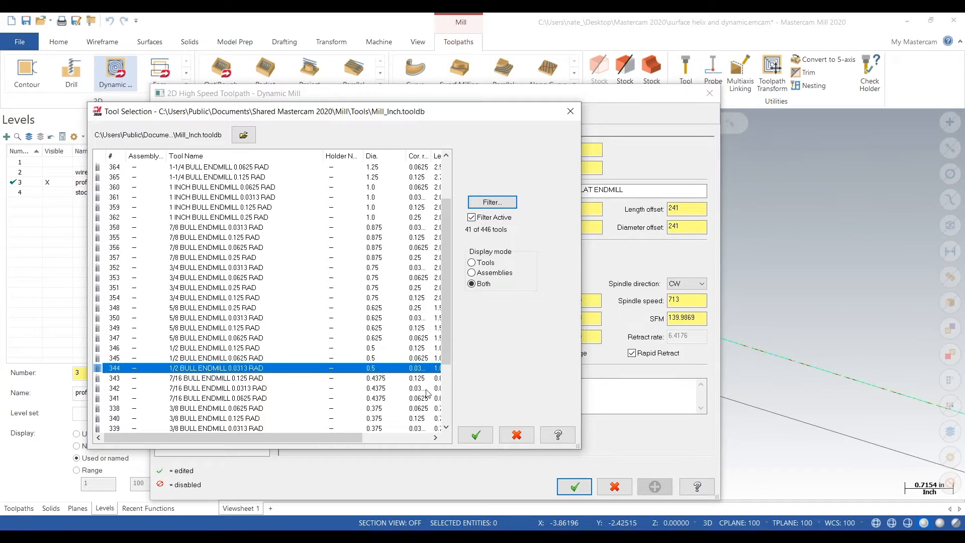
left_click(477, 435)
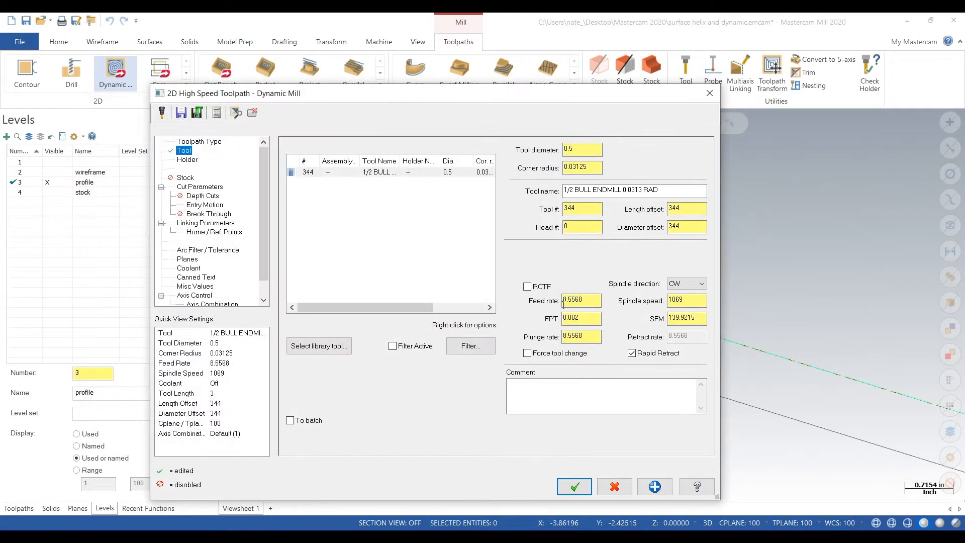
- Set the tool number of the bull endmill to 1
double_click(573, 208)
type("1")
key("Tab")
- Switch to the browser's aluminum milling calculator and enter 1000 SFM, 0.5 inch tool diameter, 3 teeth and 0.004 feed per tooth
mouse_move(448, 536)
left_click(448, 490)
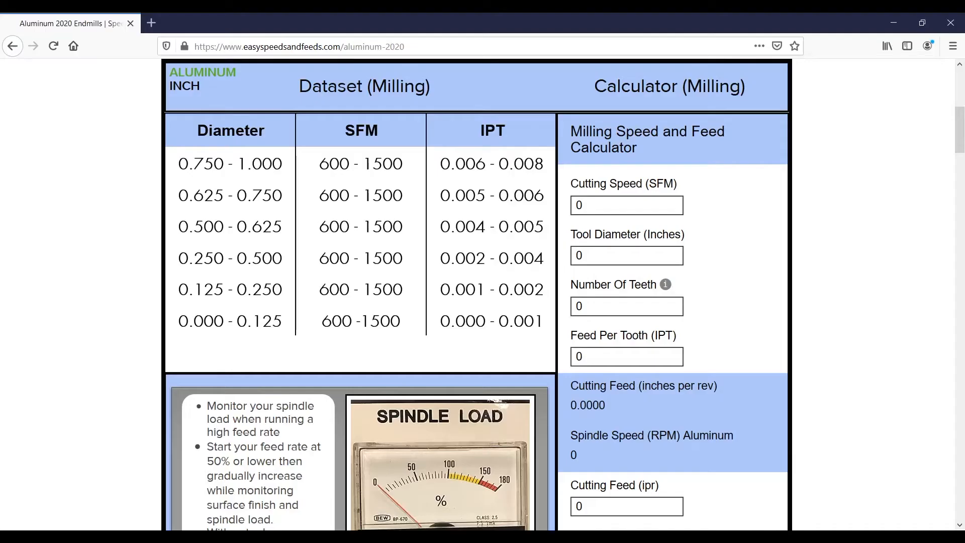
scroll(401, 371, "up", 3)
scroll(608, 302, "down", 1)
left_click(573, 272)
double_click(573, 272)
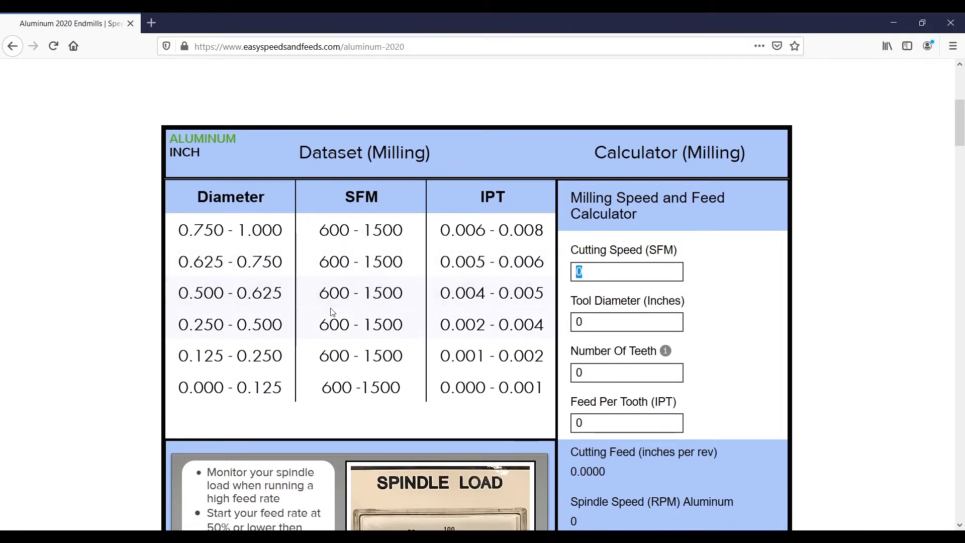
left_click(325, 324)
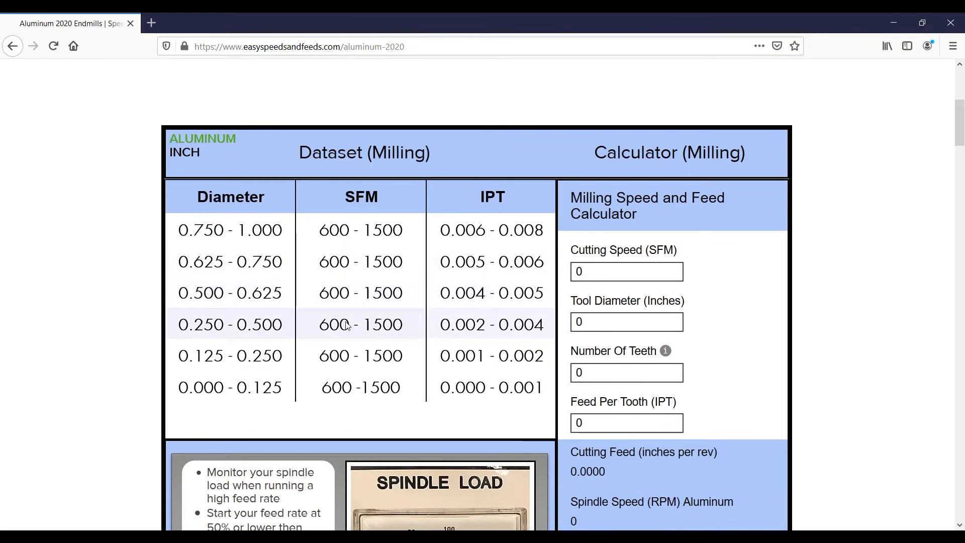
double_click(626, 272)
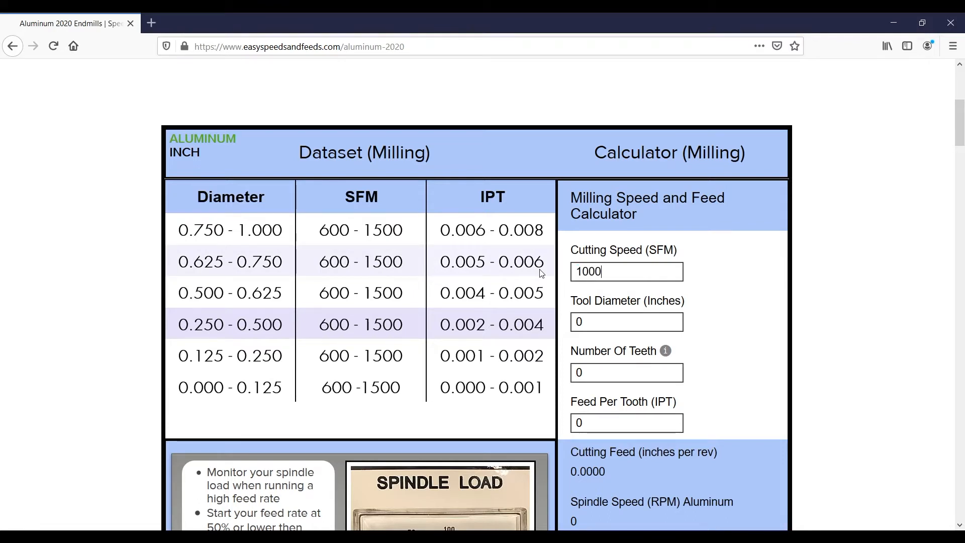
type("0.5")
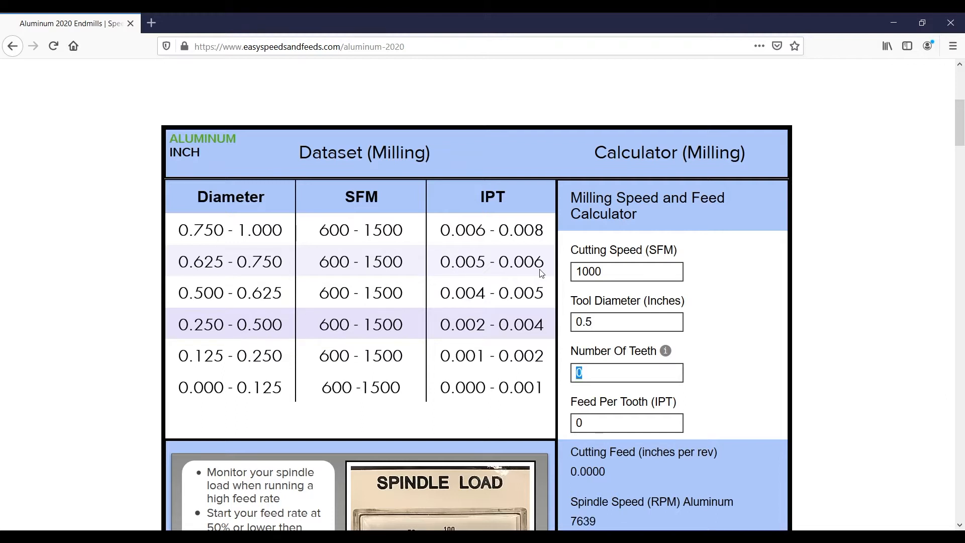
type("3")
type("0.004")
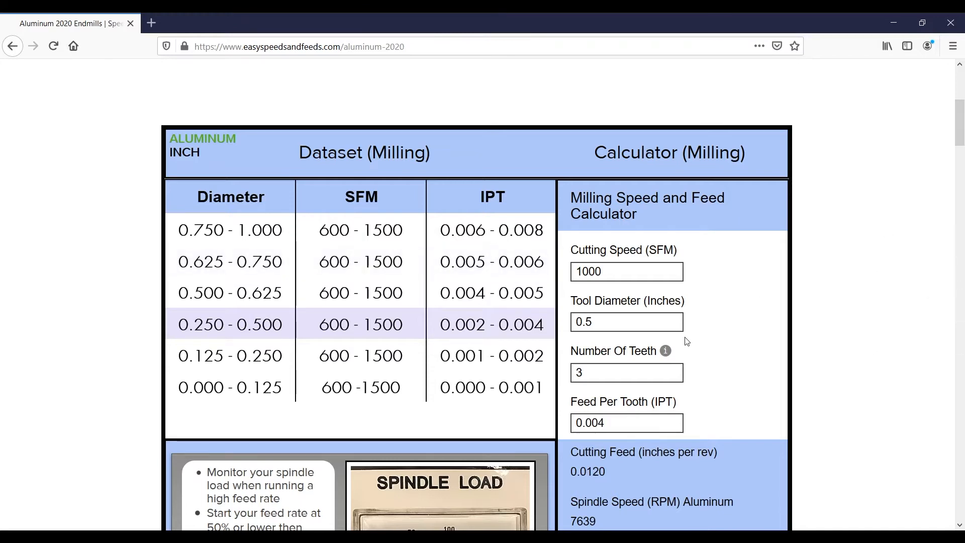
- Enter a cutting feed of 0.012 ipr and a spindle speed of 7639 RPM to calculate the feed rate
scroll(684, 338, "down", 4)
double_click(632, 372)
type("0.012")
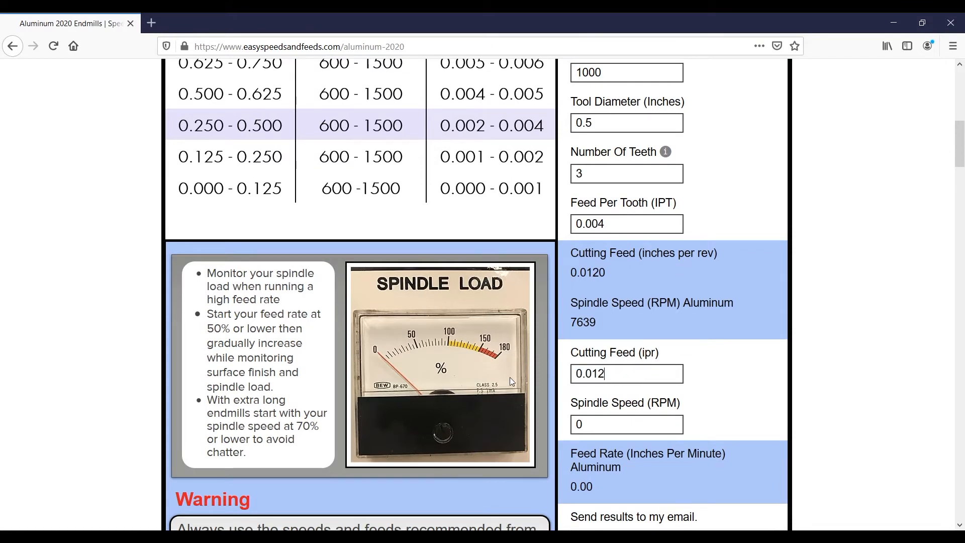
key("Tab")
type("7639")
- Return to Mastercam and set the spindle speed to 7600, the feed rate to 90 and the plunge rate to 20
key("alt+Tab")
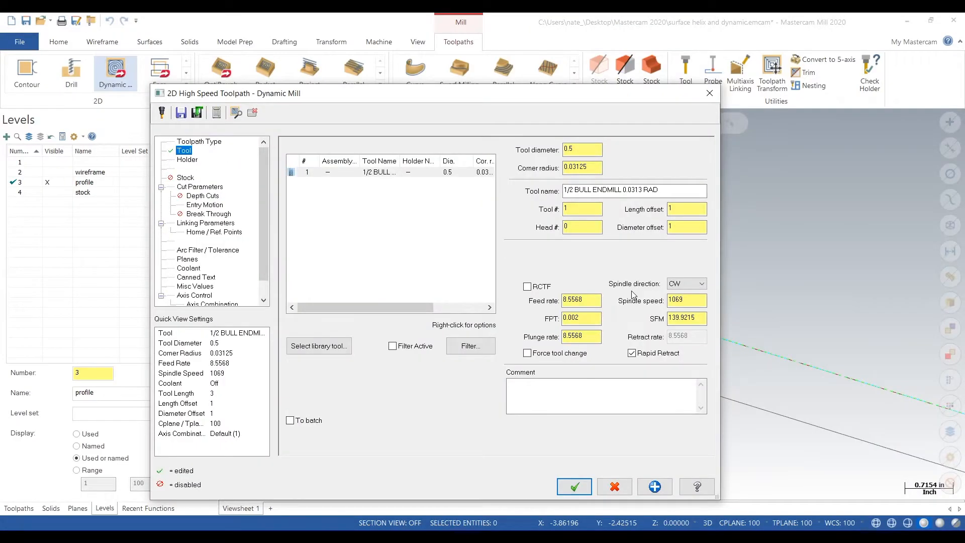
key("Tab")
type("7")
key("shift+Tab")
type("90")
key("Tab")
key("Tab")
type("20")
- Show level 1, pick the part's lower corner as the linking depth and adjust the depth to -1.575
left_click(216, 224)
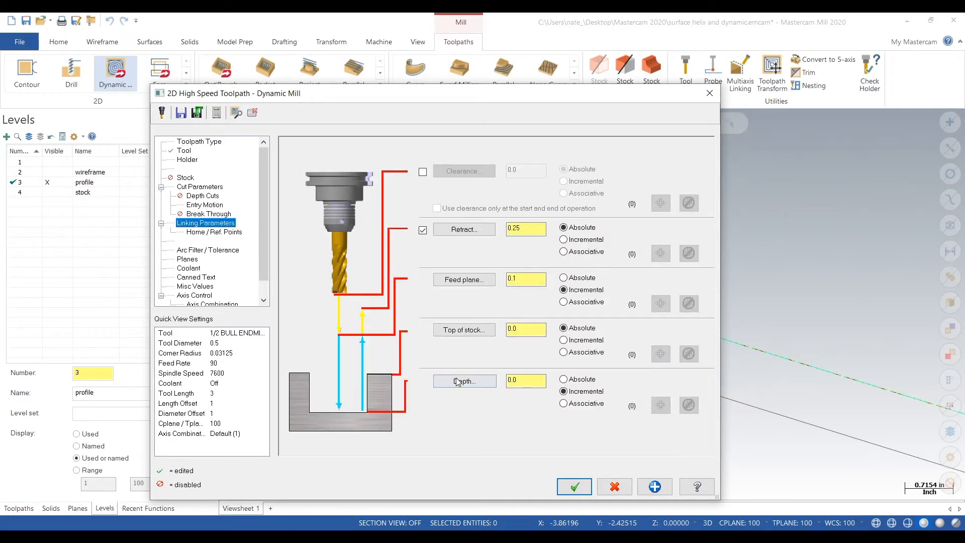
left_click(442, 382)
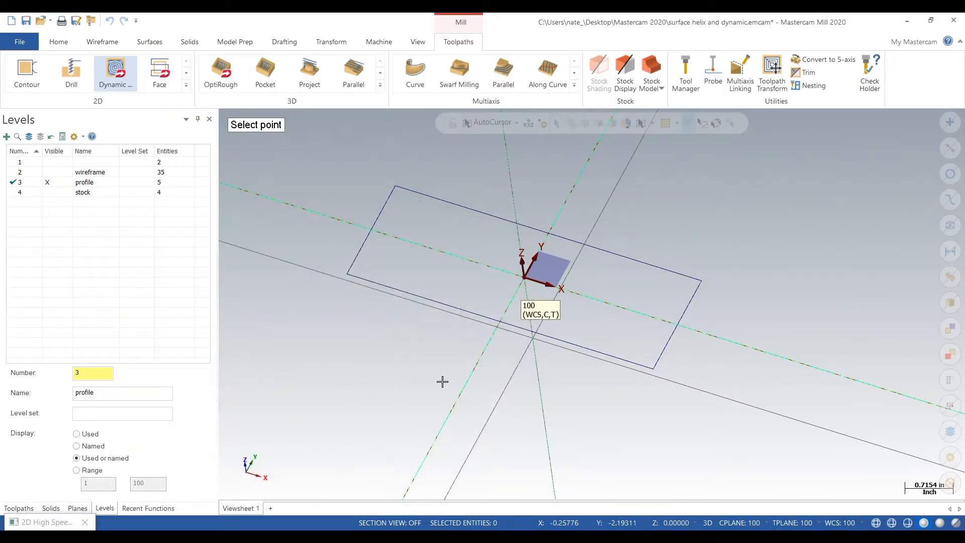
left_click(56, 162)
left_click(354, 337)
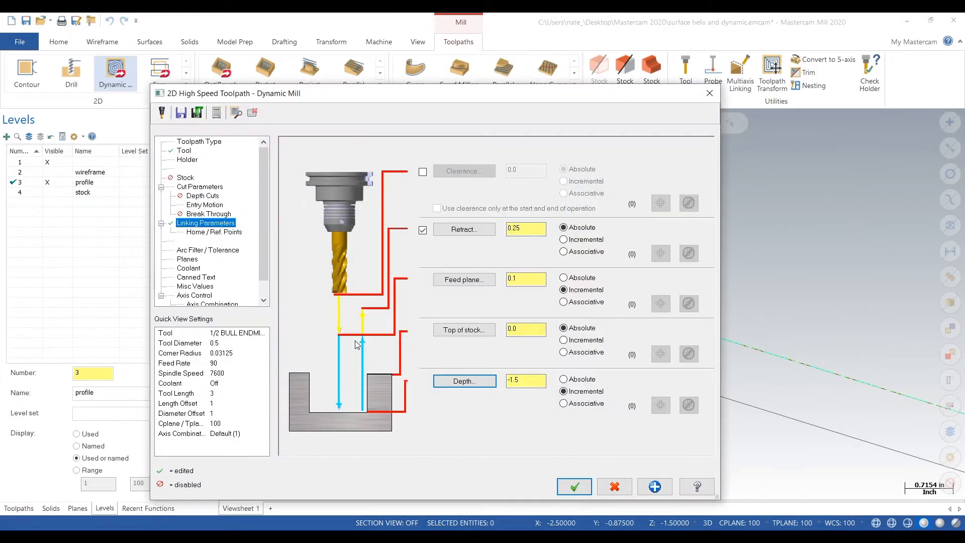
left_click(543, 380)
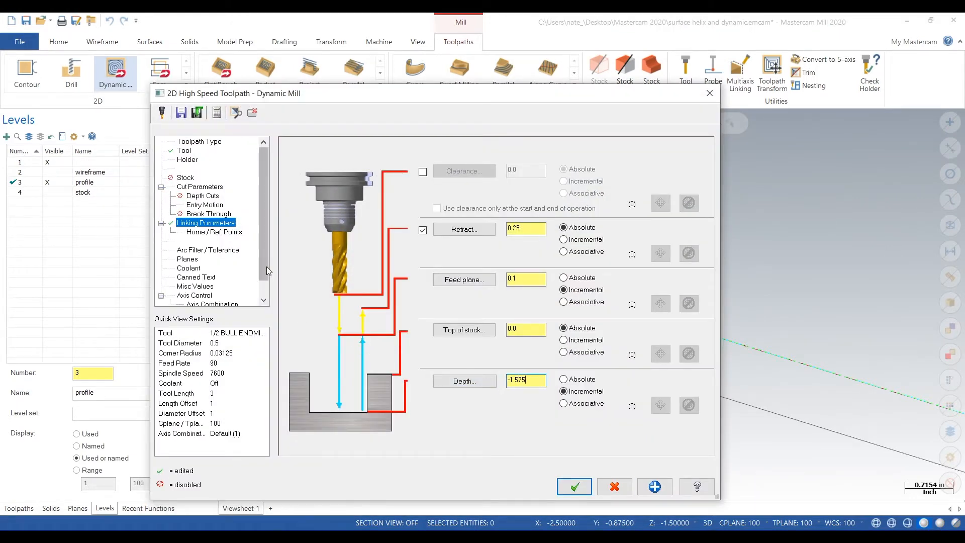
- Set the stock to leave to 0 on both walls and floors in the cut parameters
left_click(200, 187)
double_click(589, 354)
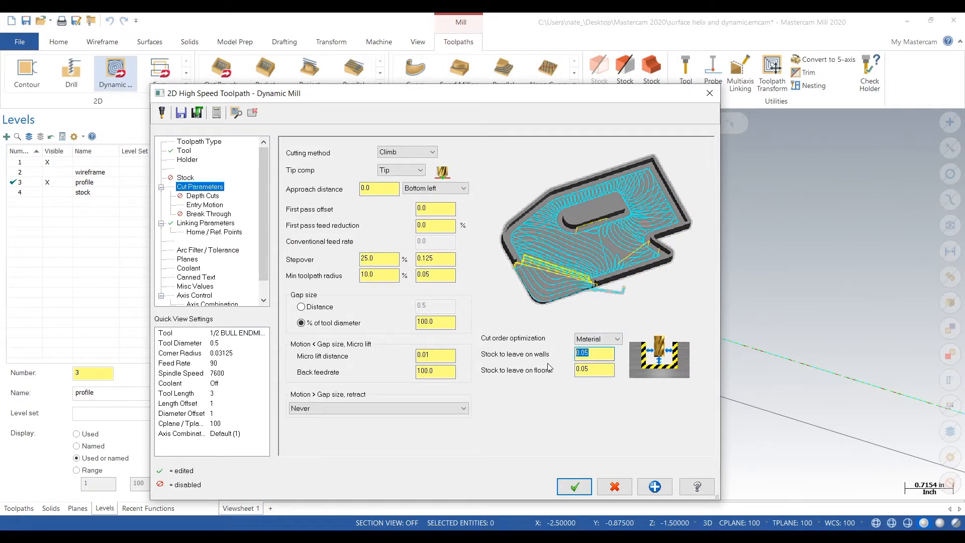
type("0")
key("Tab")
type("0")
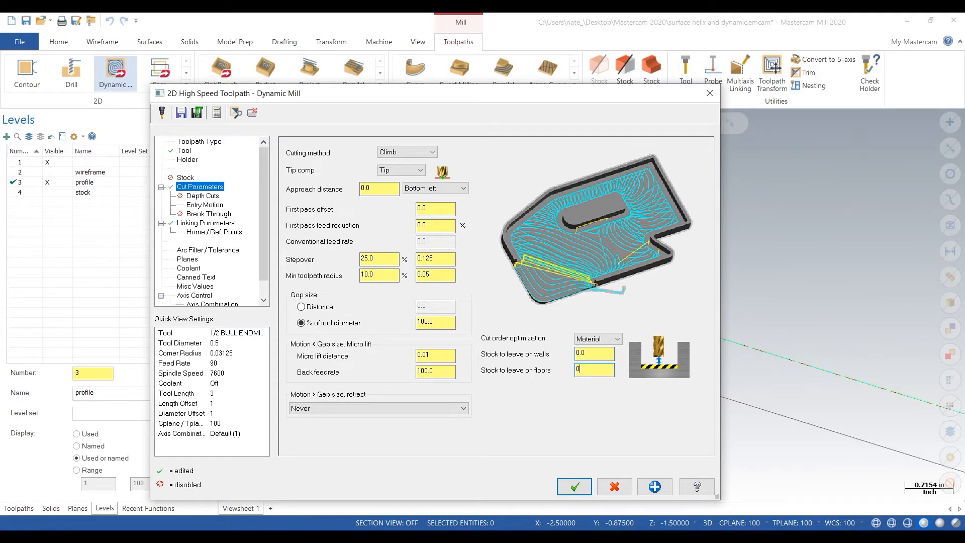
- Set the stepover to 0.05 in the cut parameters and generate the Dynamic Mill toolpath
double_click(446, 259)
type("0.0")
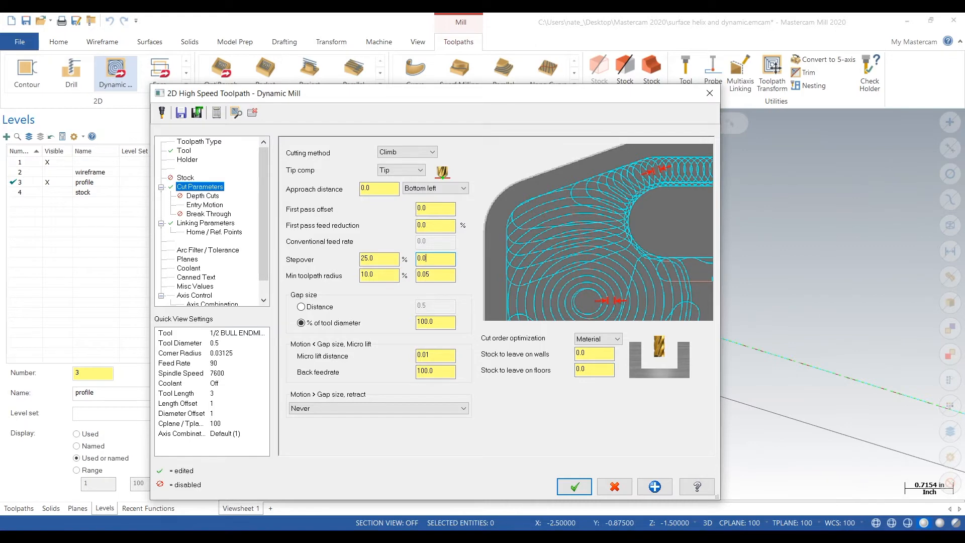
type("5")
key("Tab")
left_click(213, 224)
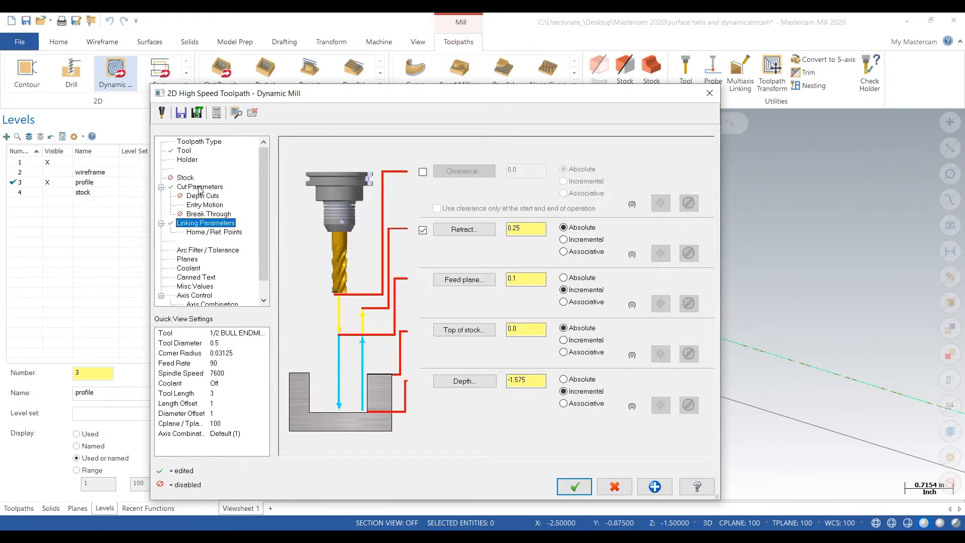
left_click(200, 187)
left_click(202, 196)
left_click(182, 151)
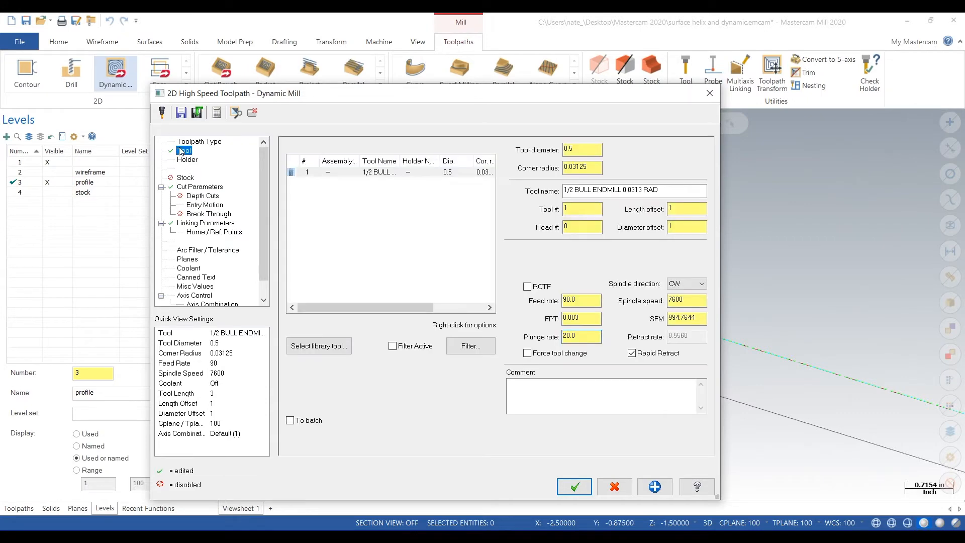
left_click(574, 486)
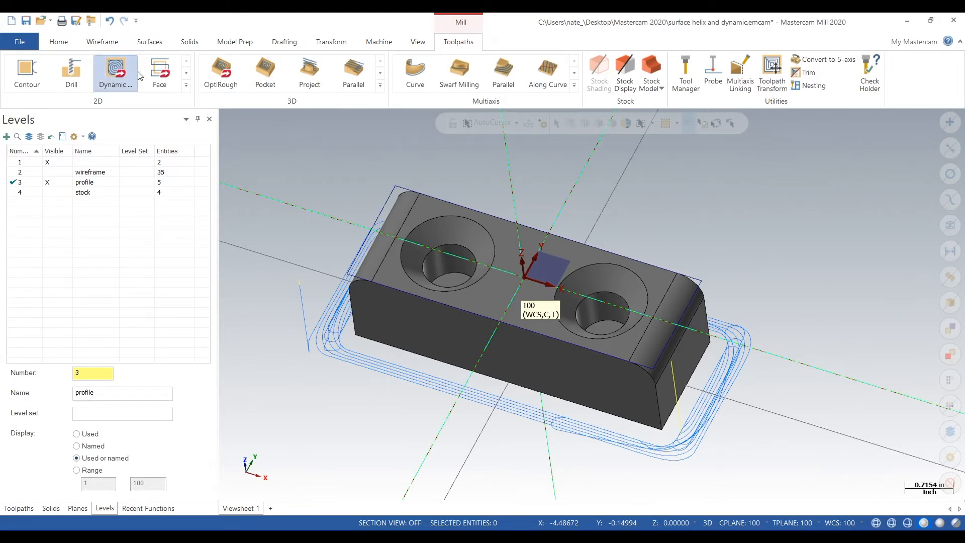
- Start a Helix Bore toolpath on the block's two 0.8 diameter holes
left_click(186, 84)
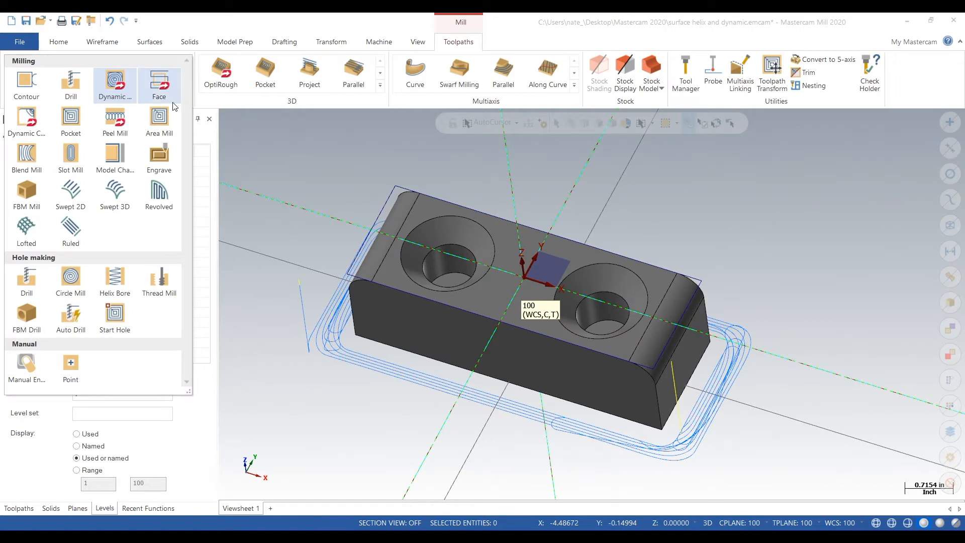
left_click(114, 280)
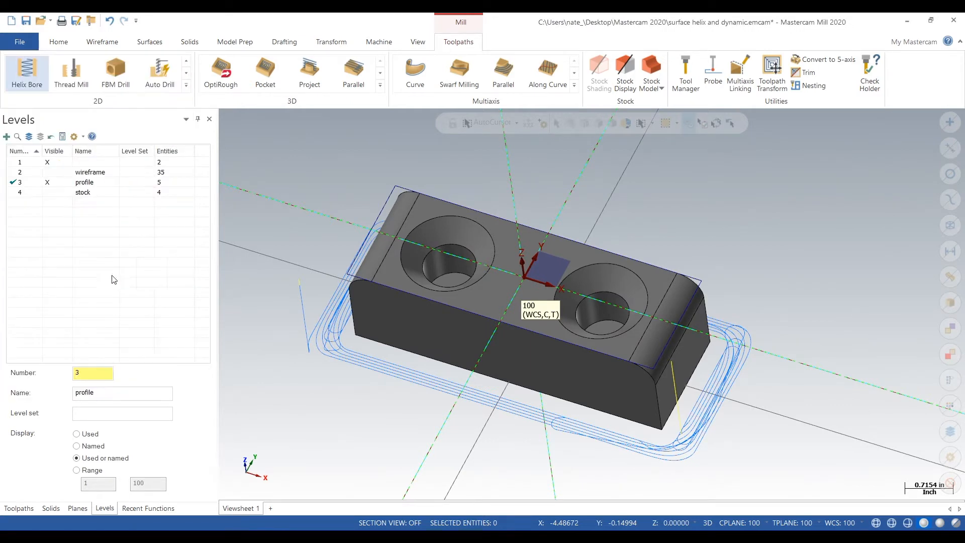
left_click(439, 253)
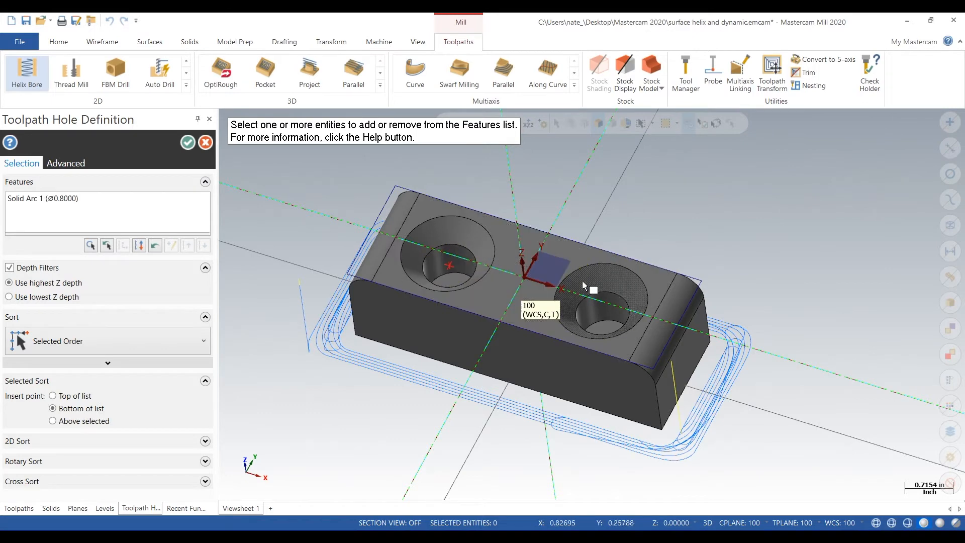
left_click(594, 297)
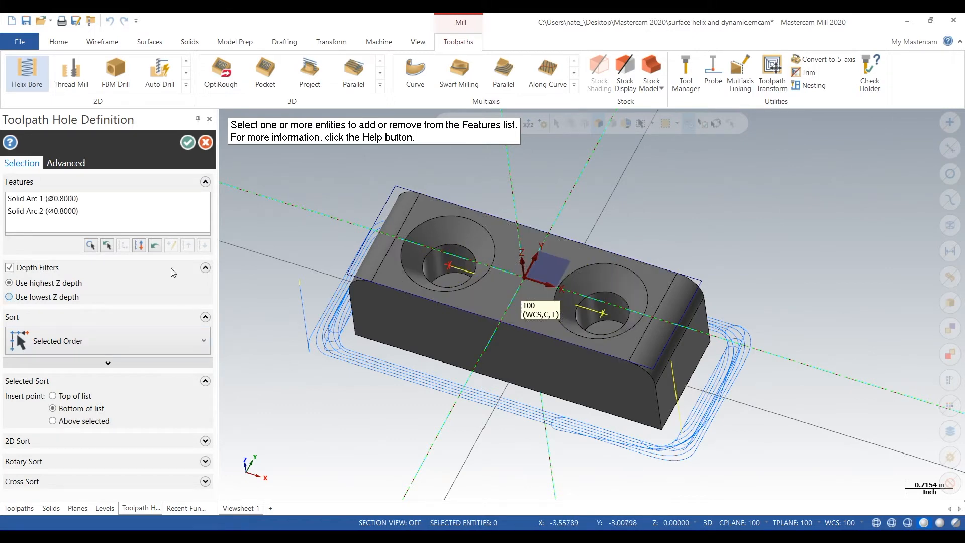
left_click(187, 143)
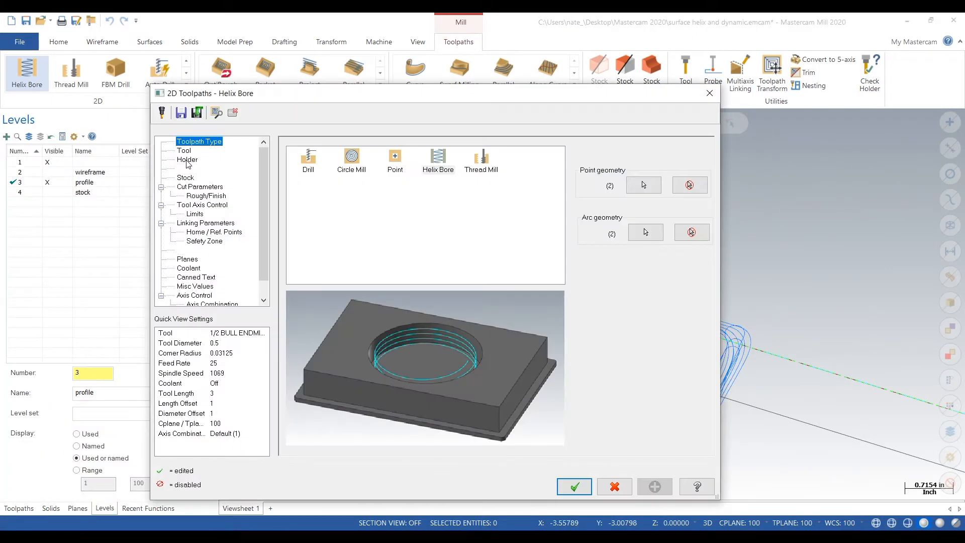
- Set the helix bore's spindle speed to 7500 and both its feed rate and plunge rate to 25
left_click(183, 151)
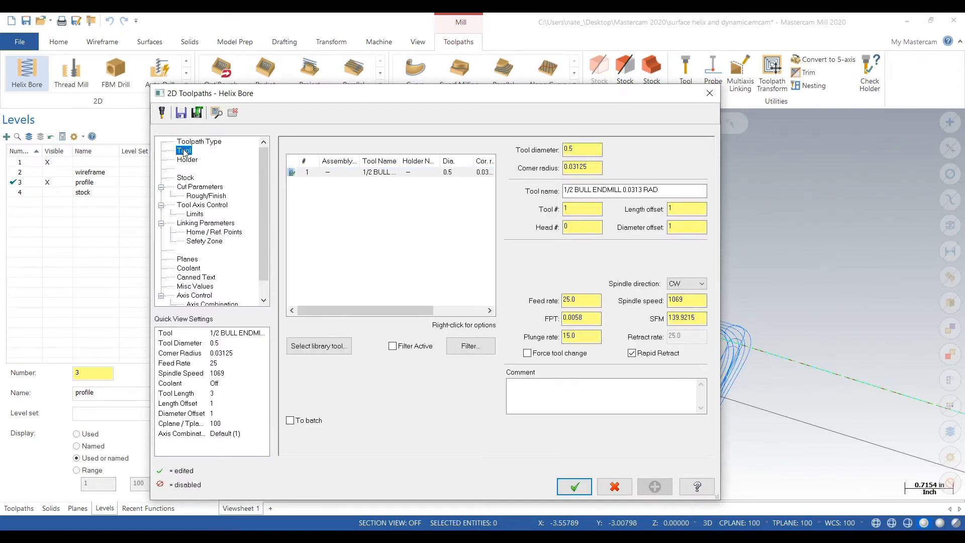
double_click(686, 300)
type("7500")
double_click(591, 299)
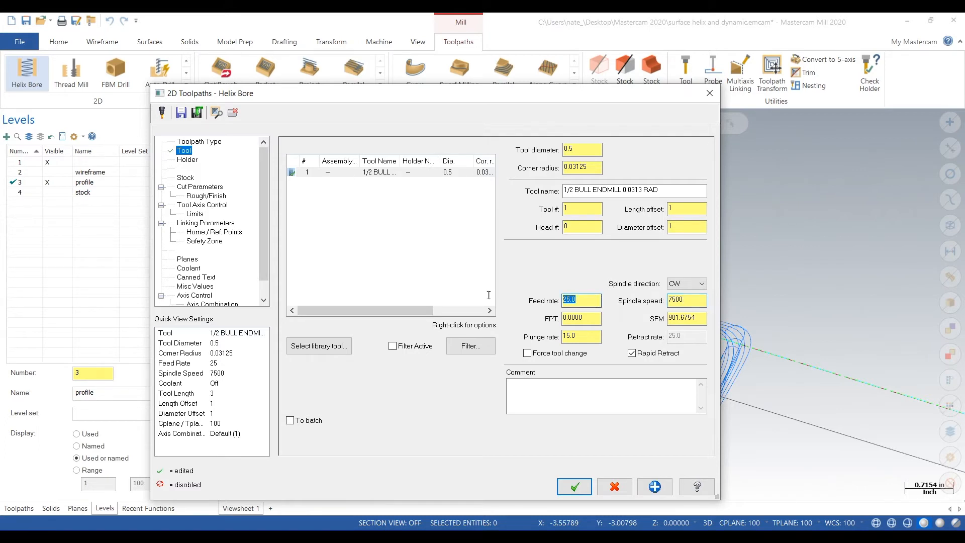
type("2")
key("Tab")
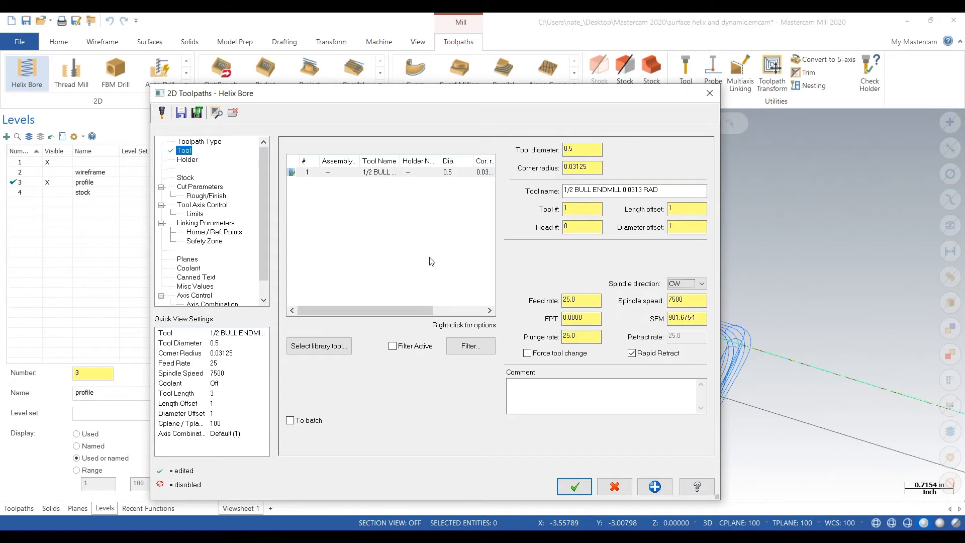
- Set the stock to leave to 0 on walls and floors and pick the hole's bottom edge for a linking depth of -0.7
left_click(203, 187)
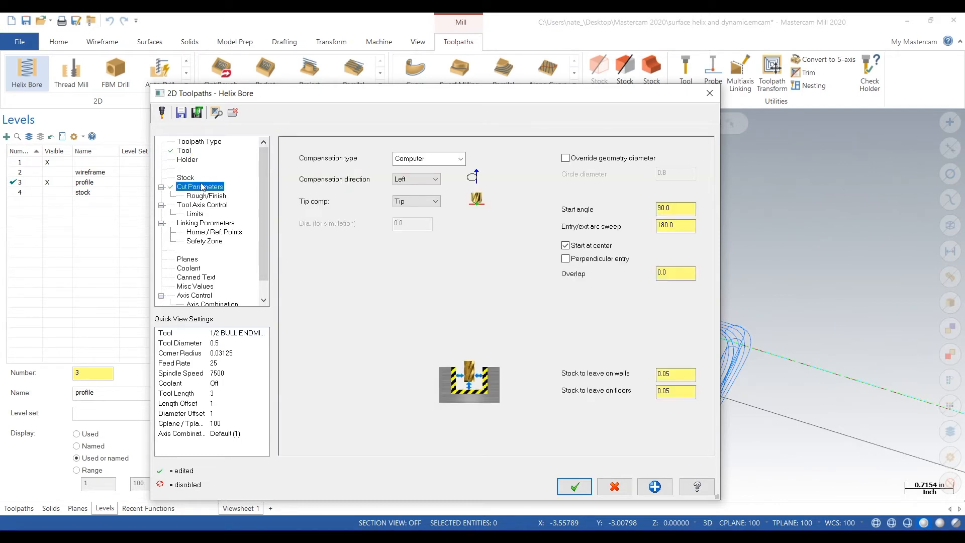
double_click(687, 373)
left_click(684, 396)
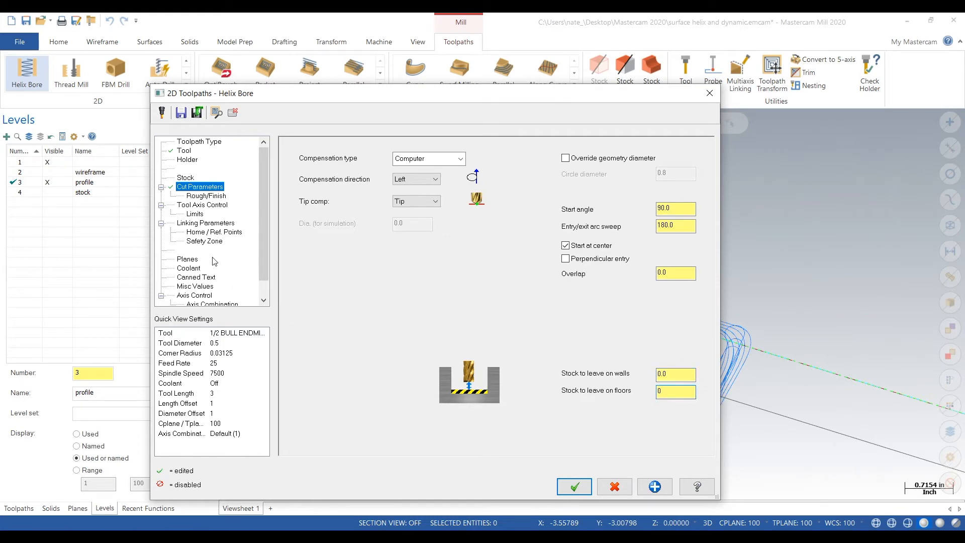
left_click(218, 227)
left_click(476, 382)
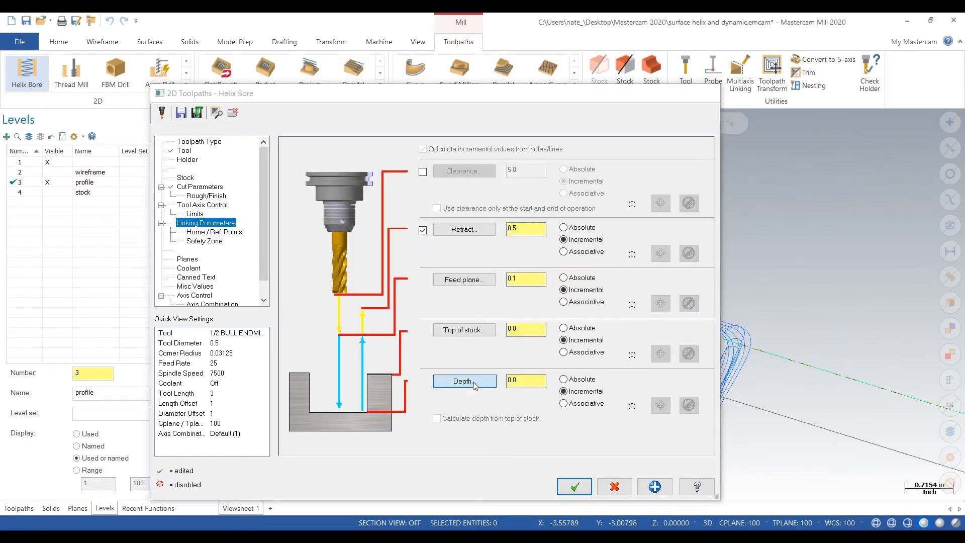
left_click(460, 281)
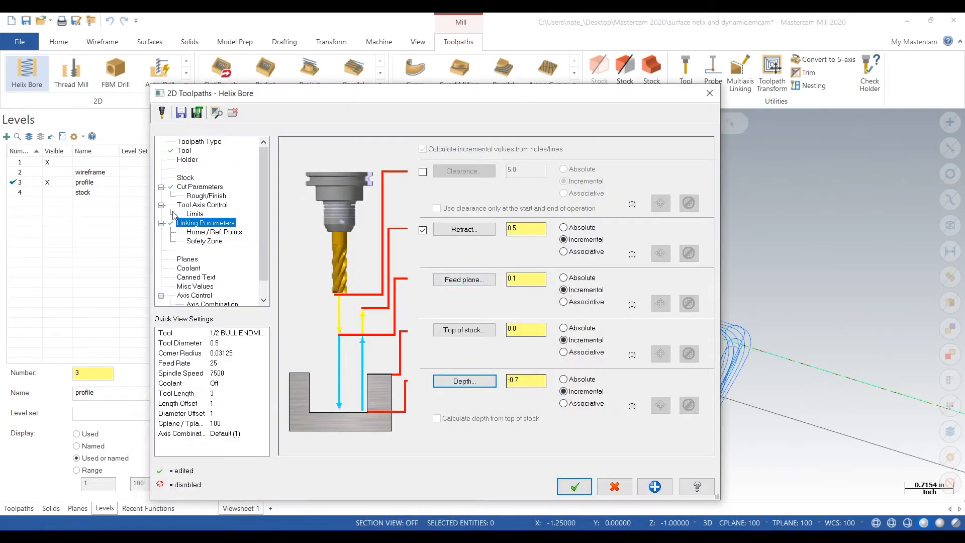
- Enable the finish pass, set the rough pitch to 0.02 and the feedrate at final depth to 100%
left_click(205, 195)
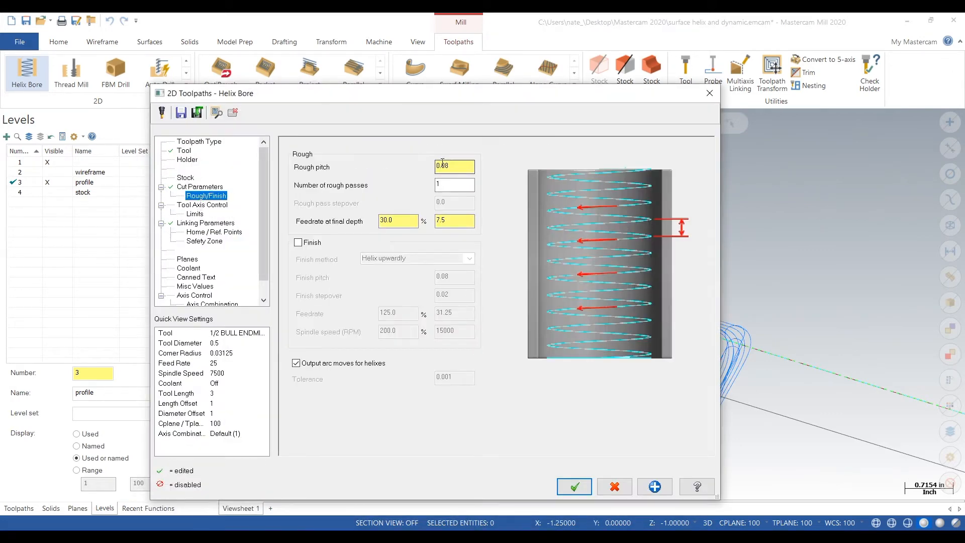
left_click(298, 243)
type("0.02")
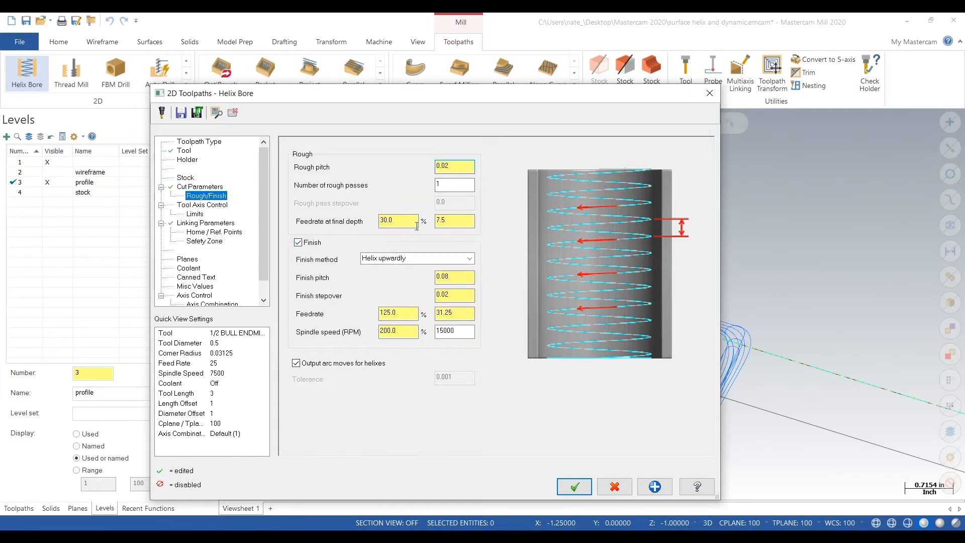
left_click(392, 222)
type("100")
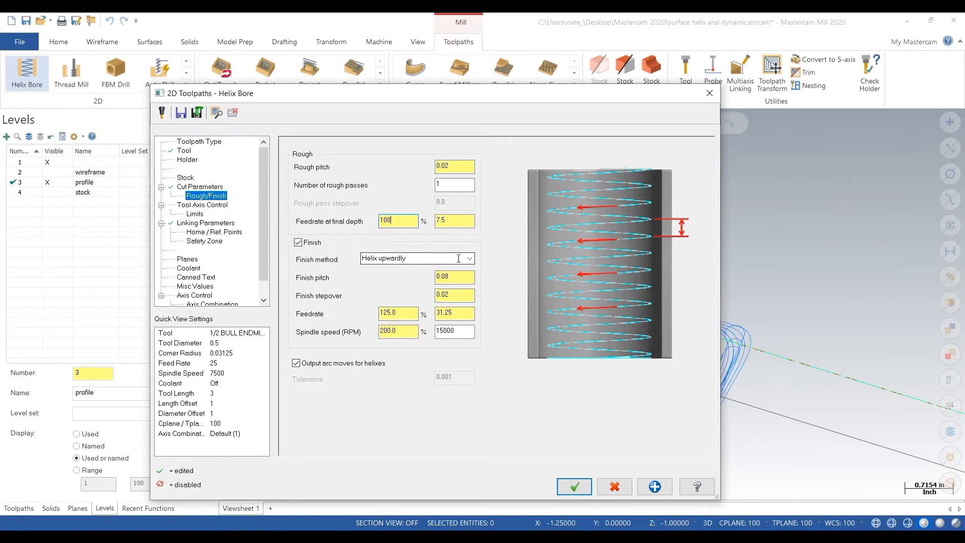
- Set the finish pass to Helix downwardly with pitch 0.01, stepover 0.002, and feedrate and spindle speed at 100%
left_click(470, 260)
left_click(425, 273)
key("Tab")
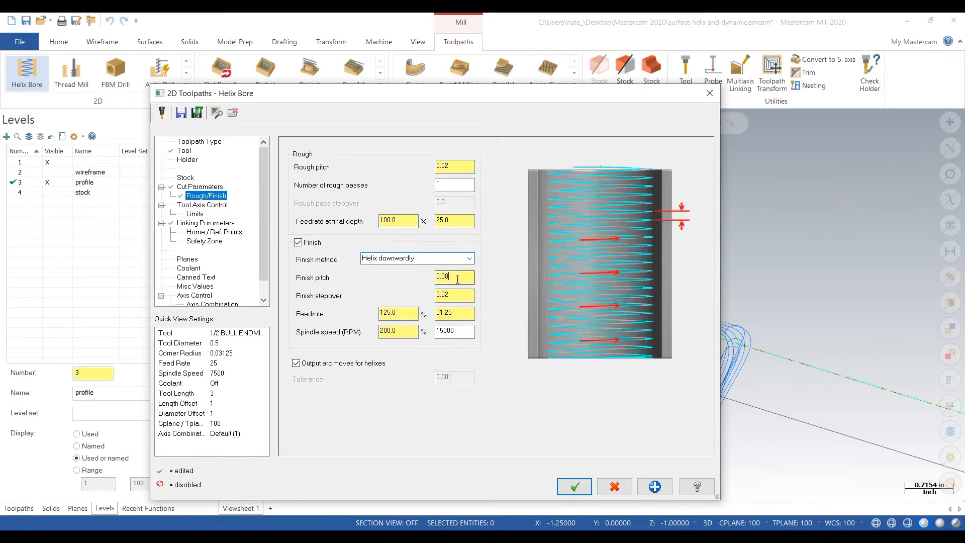
type("0.01")
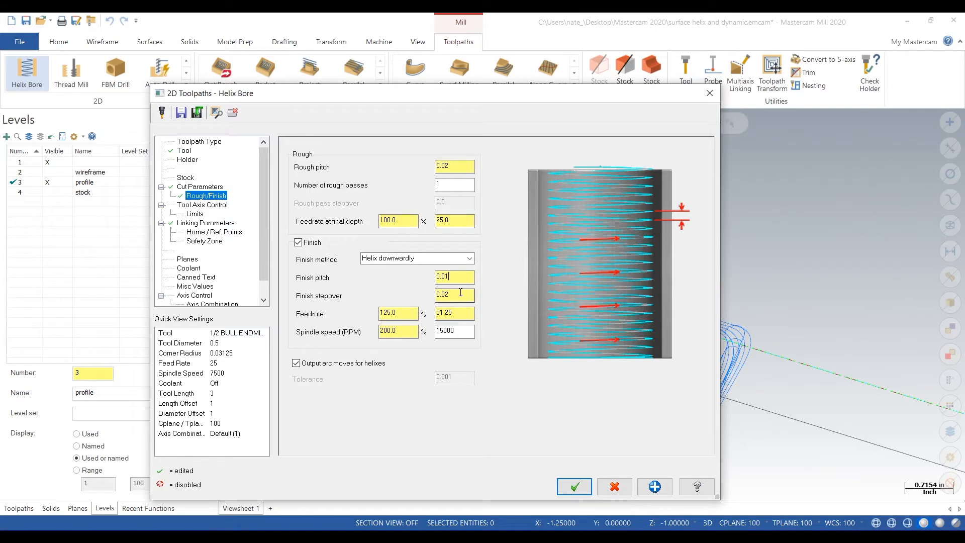
left_click(461, 293)
left_click_drag(464, 294, 420, 305)
type("0.002")
key("Tab")
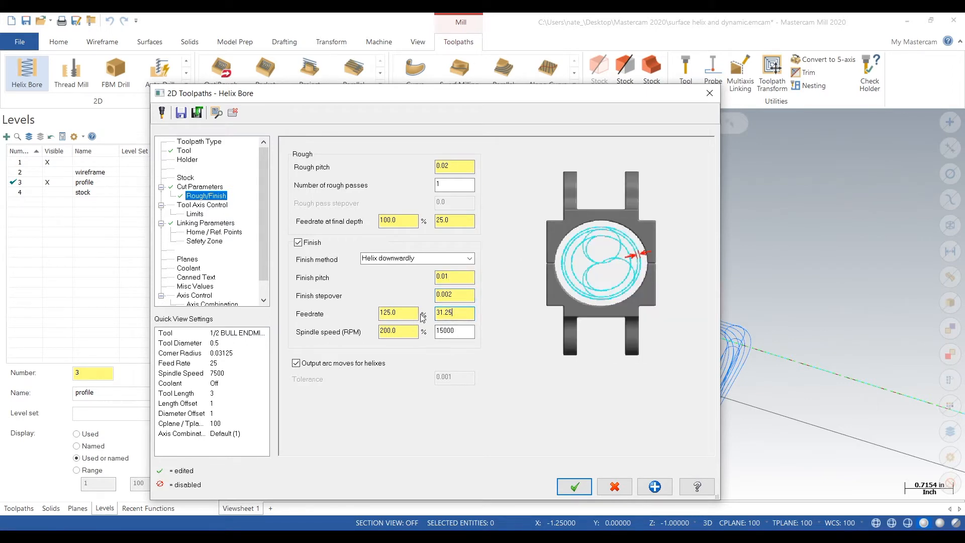
left_click_drag(415, 314, 357, 321)
type("100")
key("Tab")
type("100")
- Check the helix bore's linking, cut, stock and tool settings and generate the toolpath
left_click(206, 223)
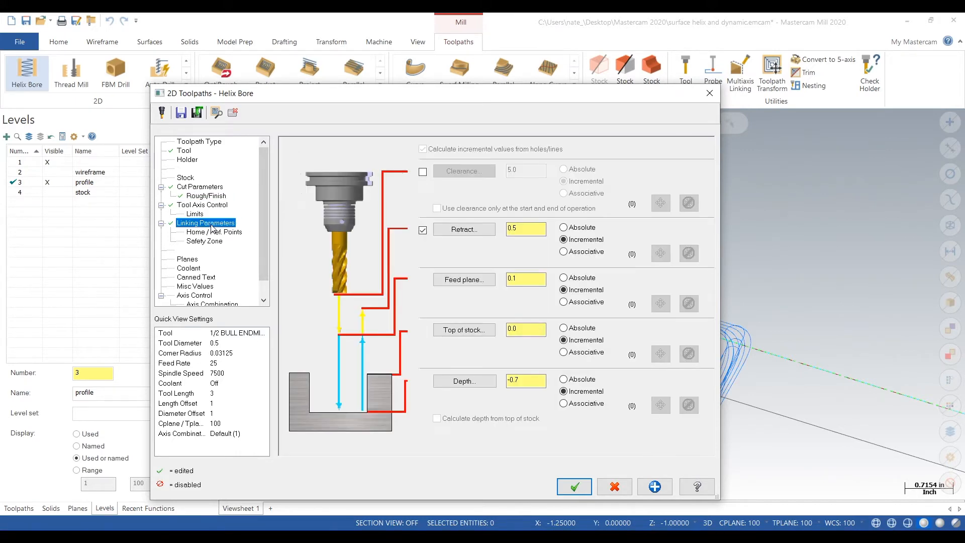
left_click(207, 187)
left_click(186, 178)
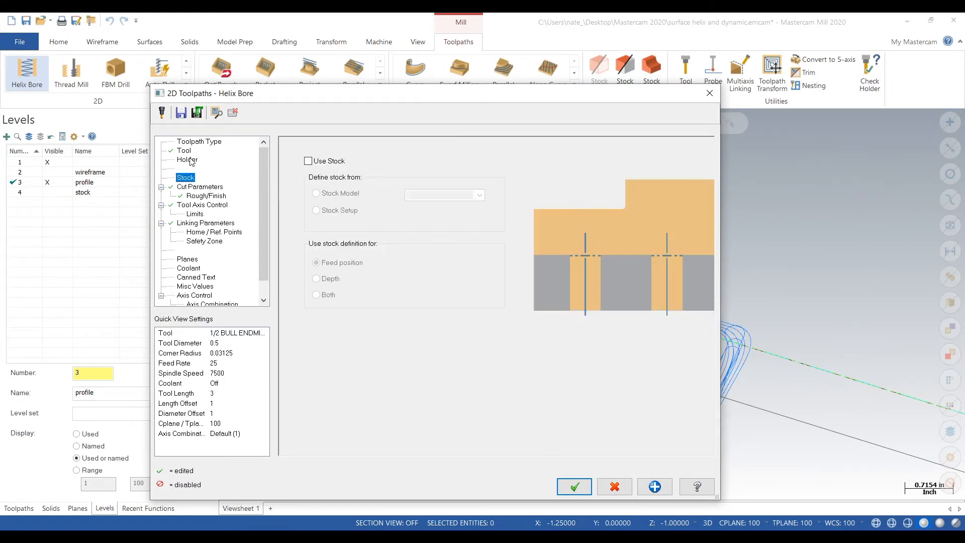
left_click(186, 151)
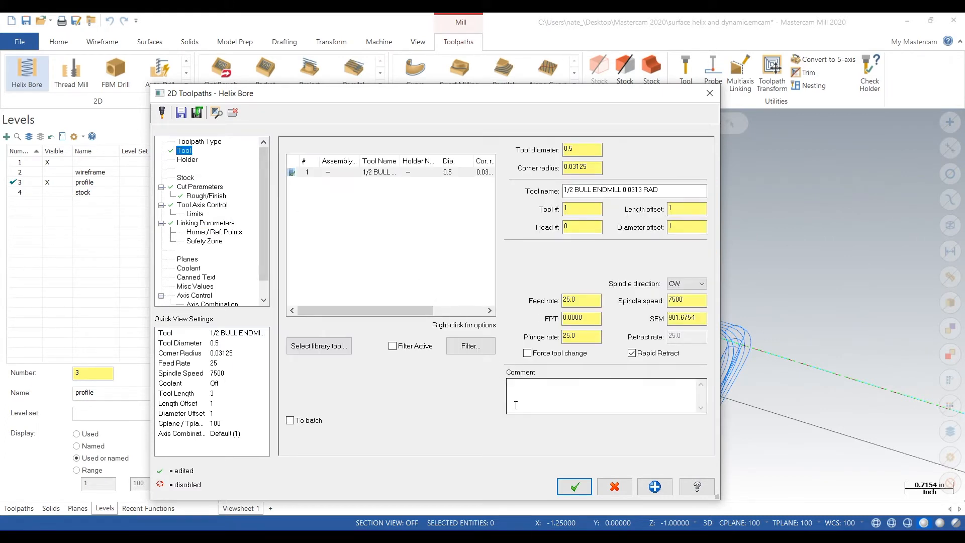
left_click(575, 487)
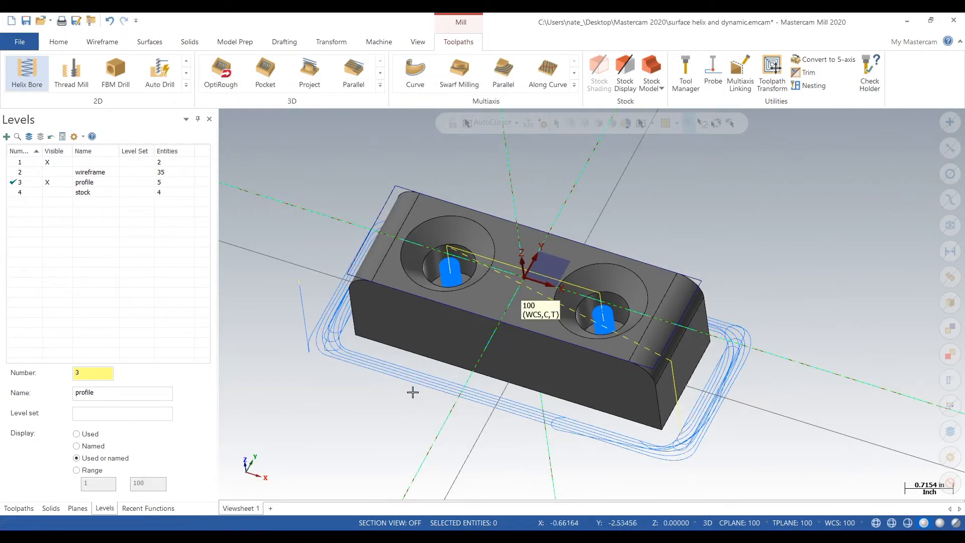
- Start a Flowline finishing toolpath with the two conical countersink faces as drive surfaces
left_click(186, 87)
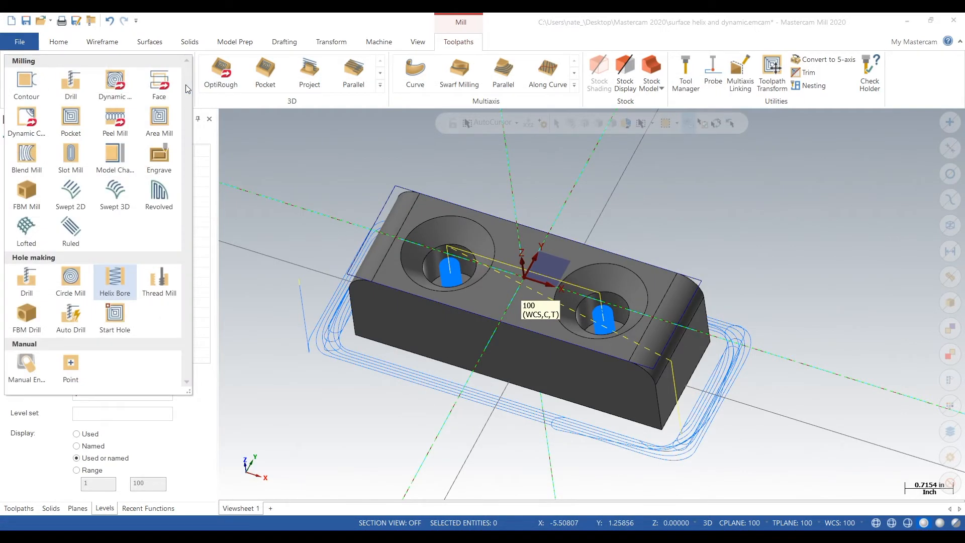
left_click(380, 87)
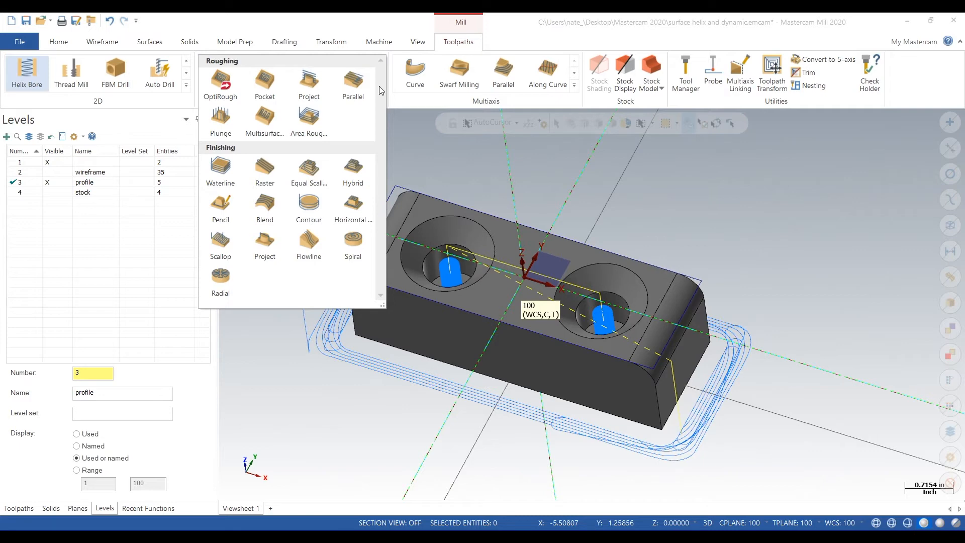
left_click(309, 243)
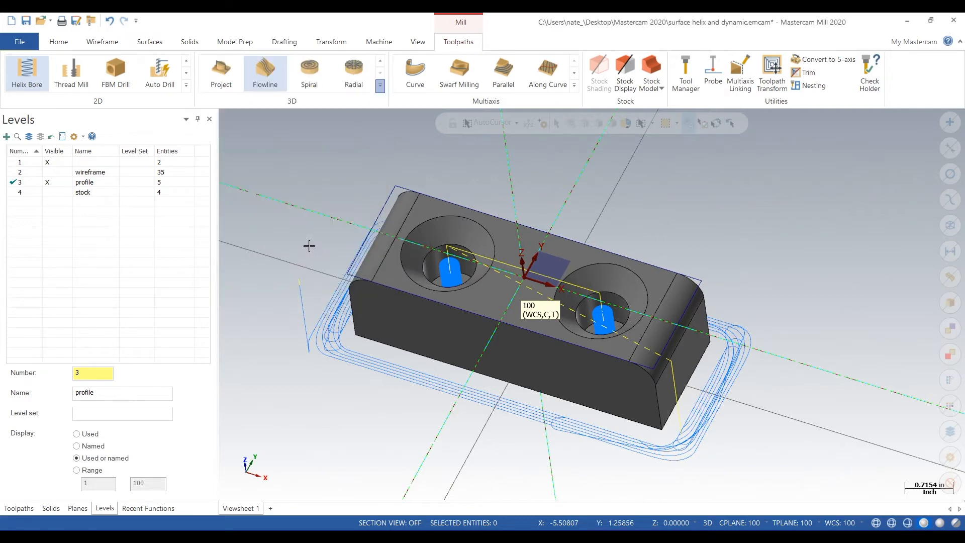
left_click(468, 235)
left_click(612, 277)
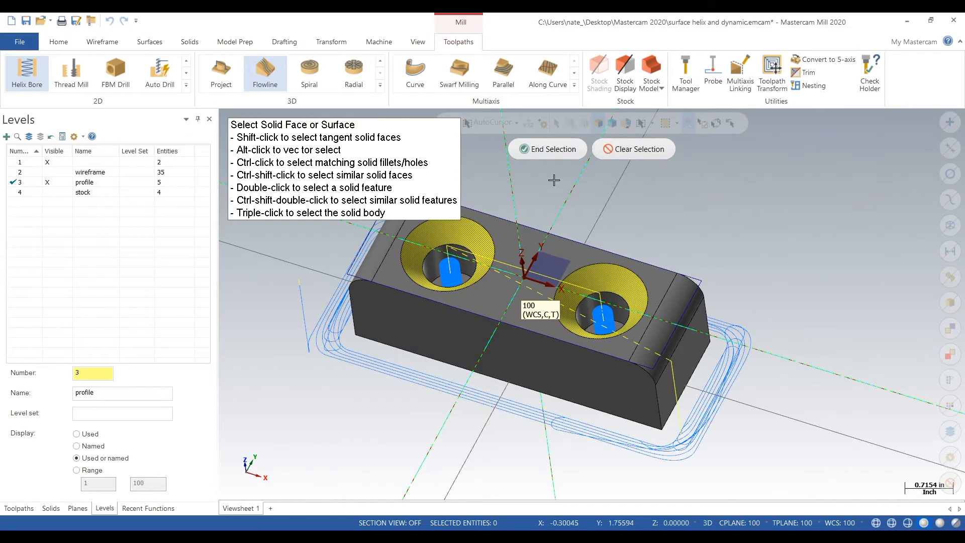
left_click(552, 150)
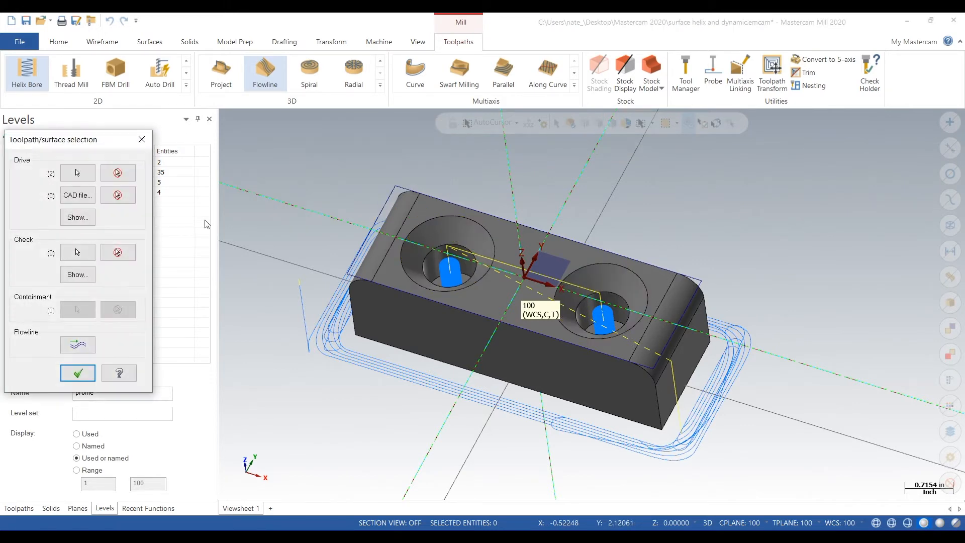
- Flip the flowline cut direction so the passes run around the cones, and accept the surface selection
left_click(78, 344)
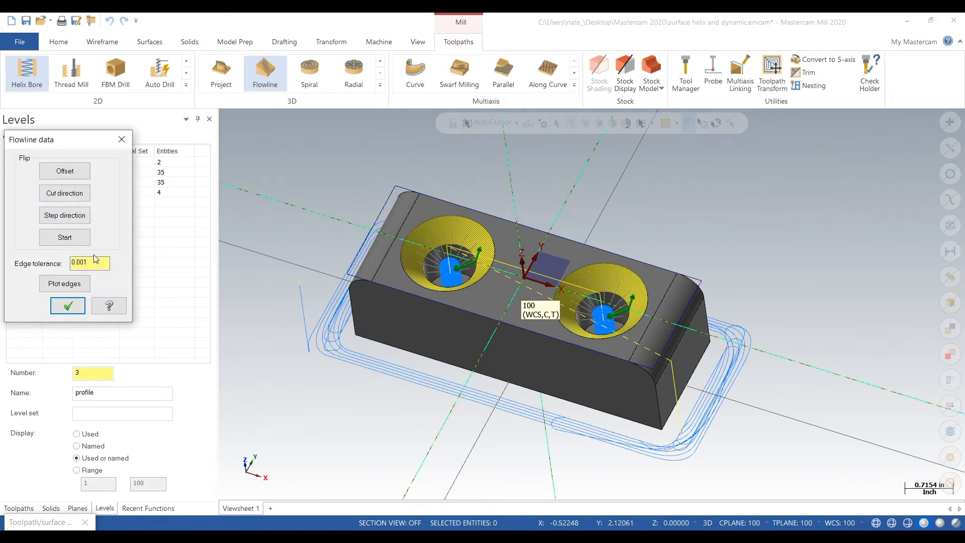
left_click(79, 194)
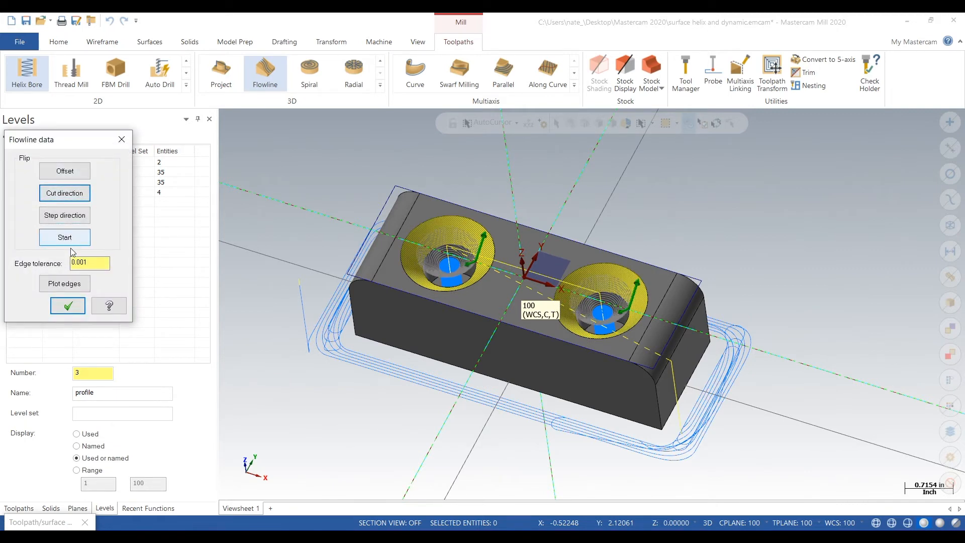
left_click(68, 306)
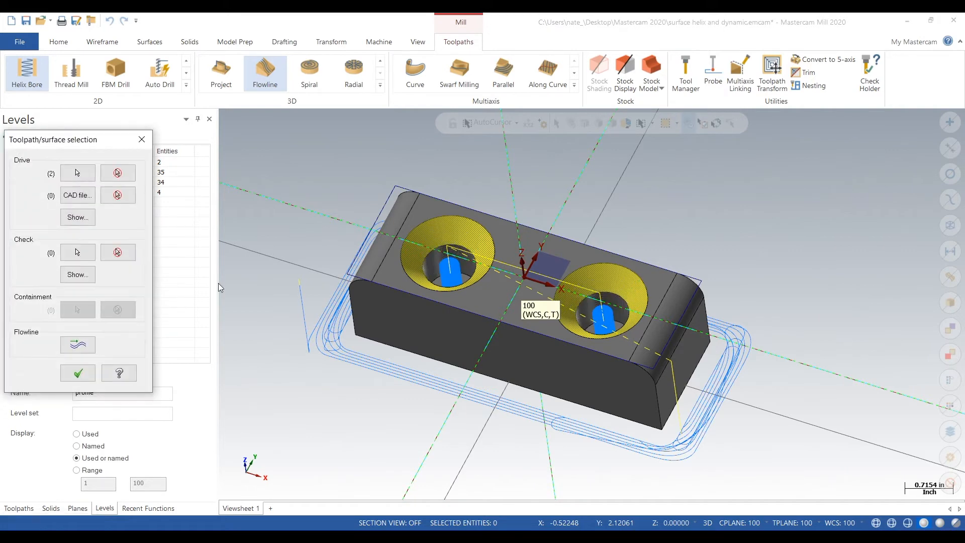
left_click(76, 374)
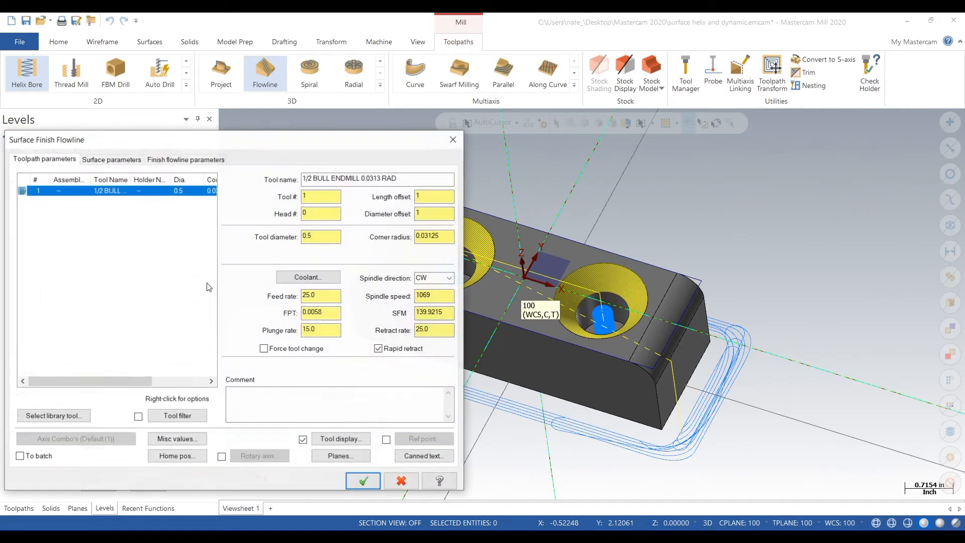
- Set the flowline toolpath's spindle speed to 7500, feed rate to 90 and plunge rate to 20
double_click(427, 296)
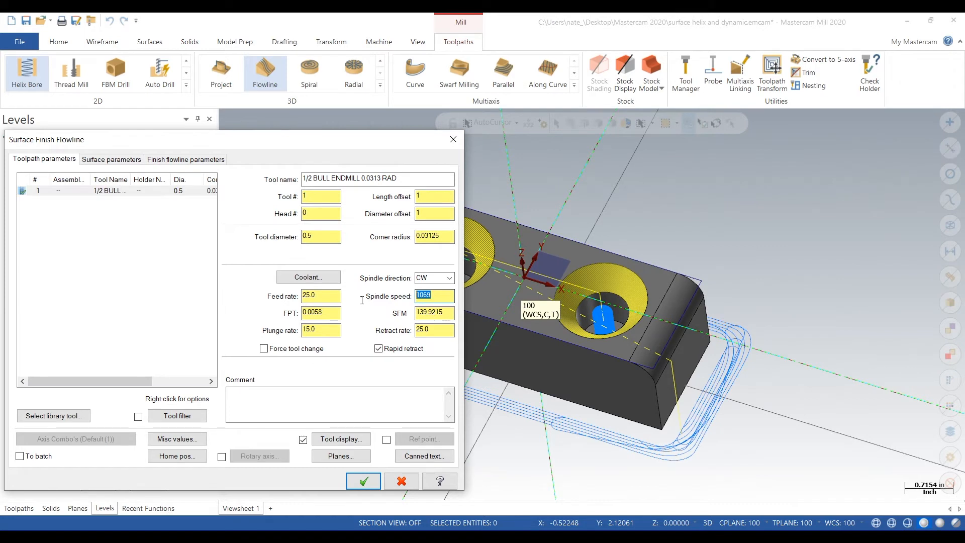
type("7500")
double_click(322, 295)
type("90")
key("Tab")
key("Tab")
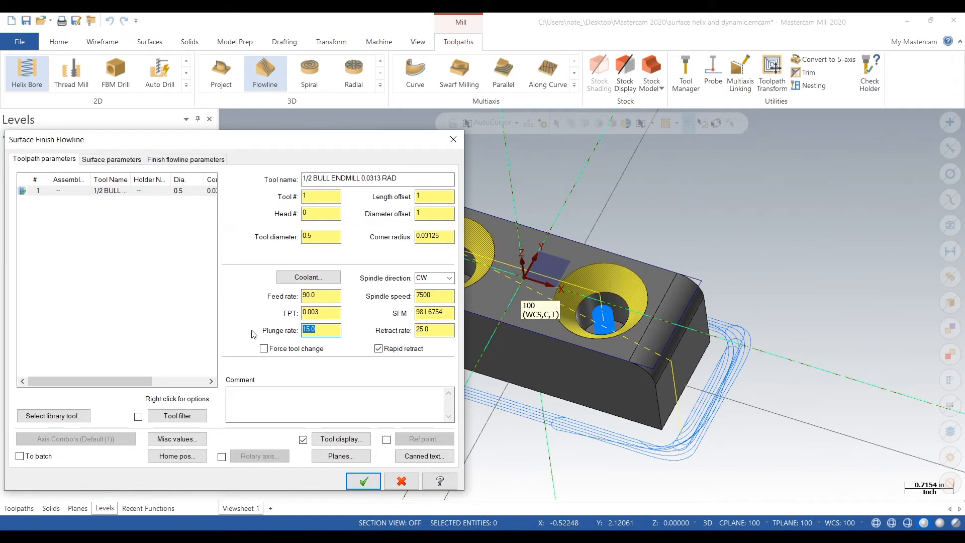
type("20")
key("Tab")
- Control the countersink flowline stepover by a distance of 0.002, set the cutting method to Spiral, and generate the toolpath
left_click(130, 159)
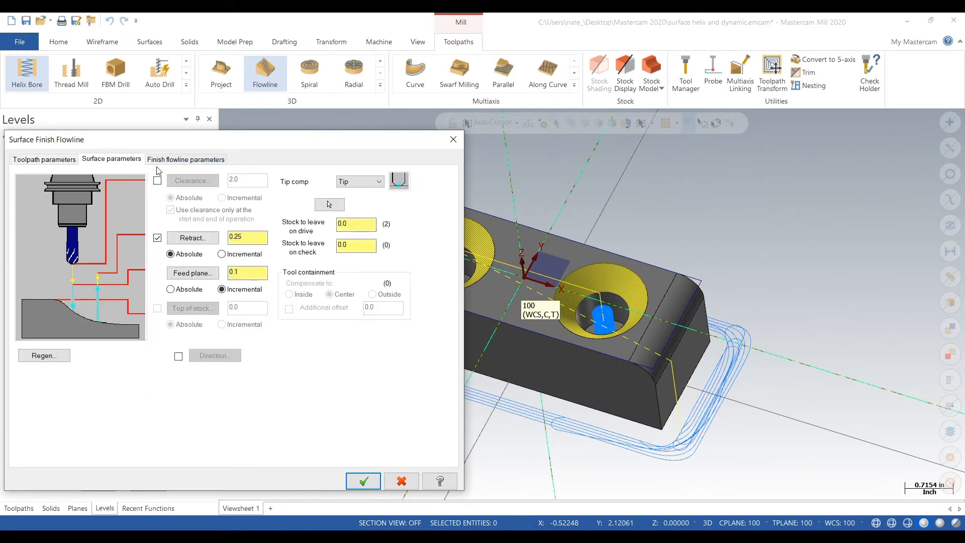
left_click(186, 160)
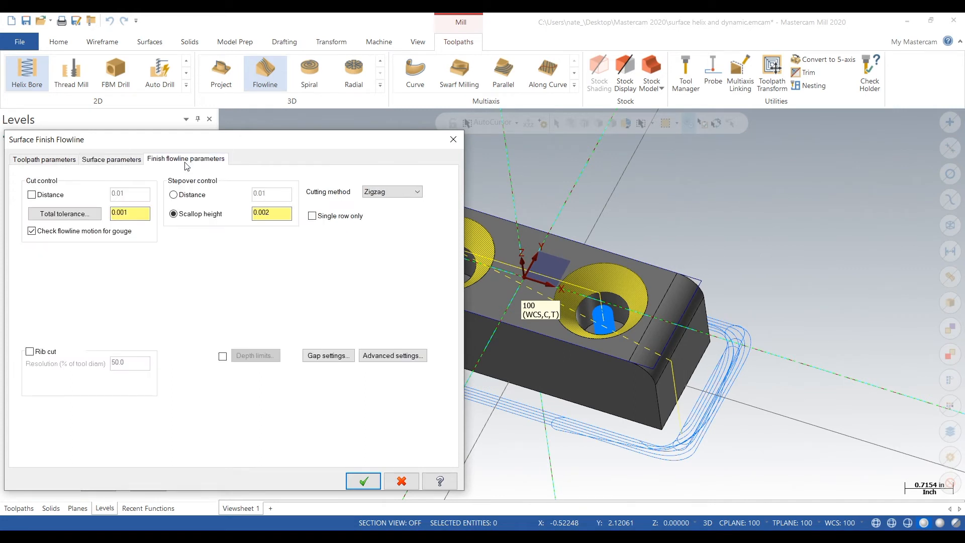
left_click(174, 195)
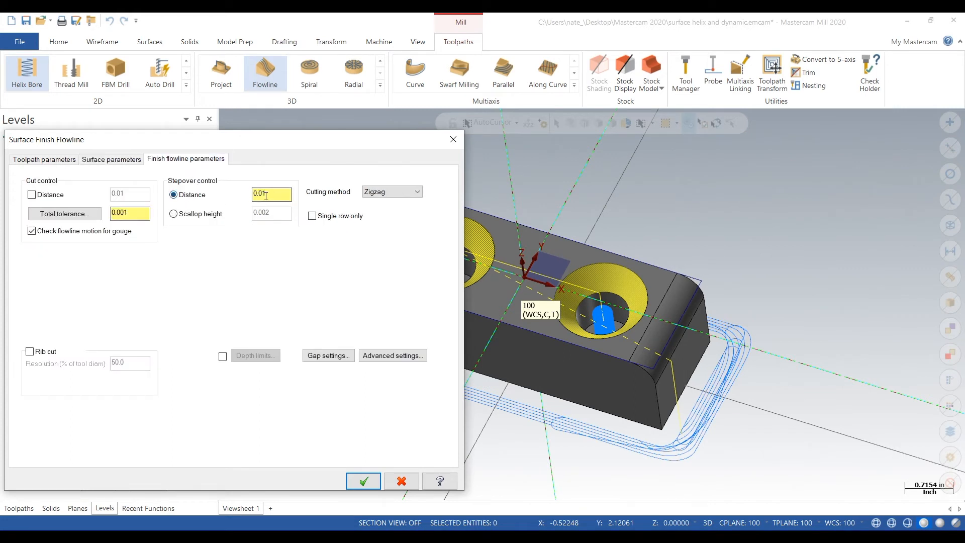
left_click(56, 159)
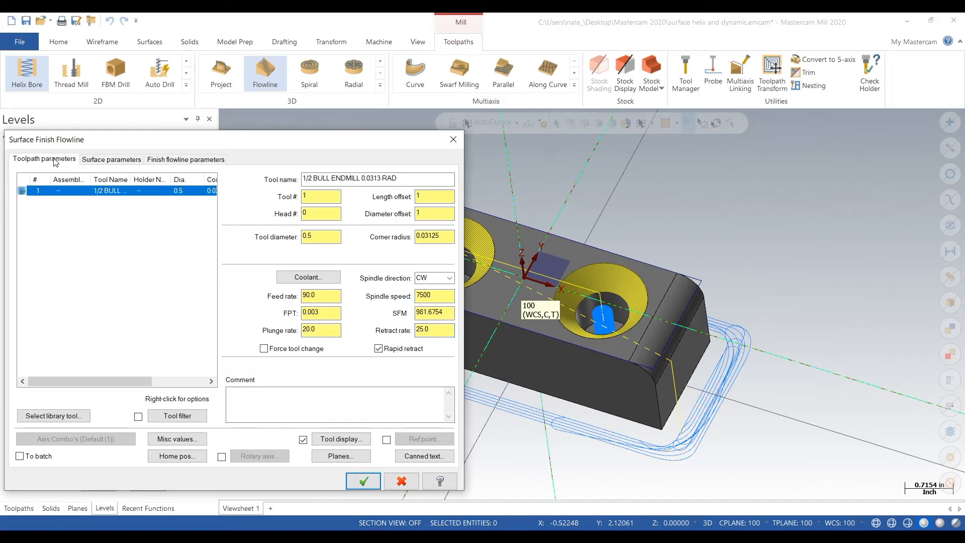
left_click(172, 160)
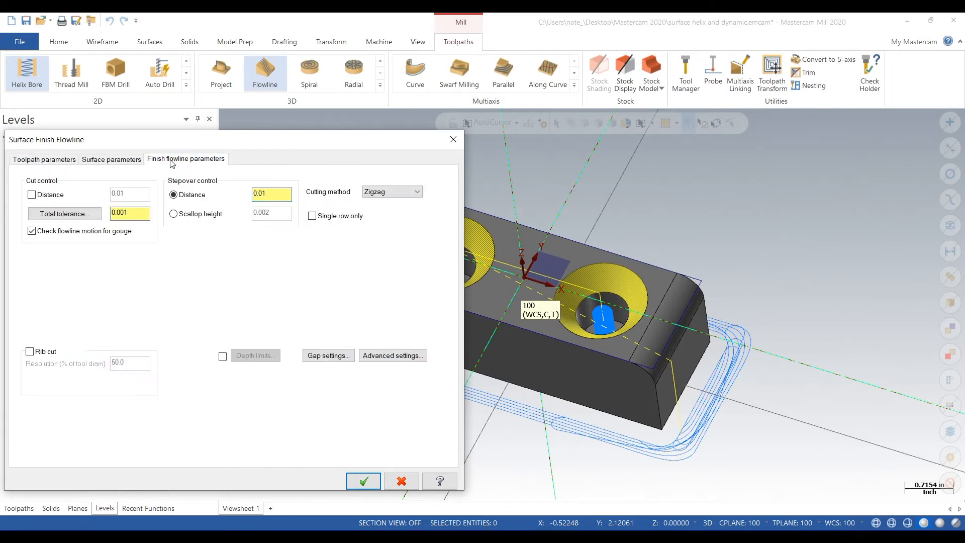
type("0.002")
left_click(415, 198)
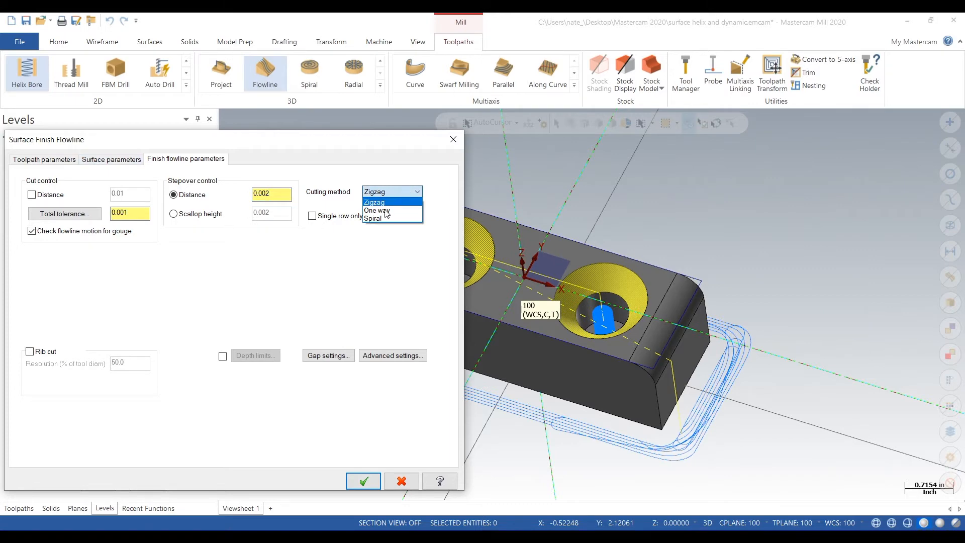
left_click(385, 219)
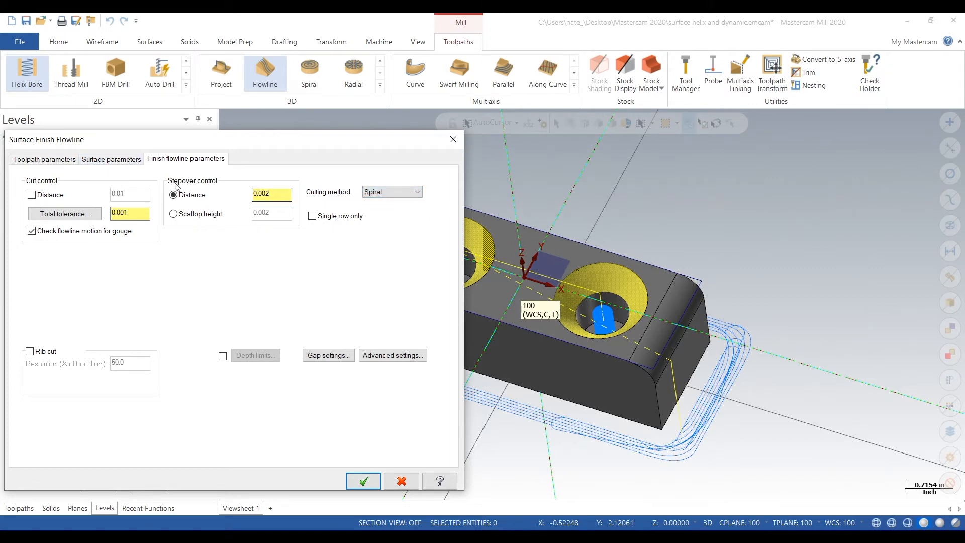
left_click(71, 160)
left_click(363, 481)
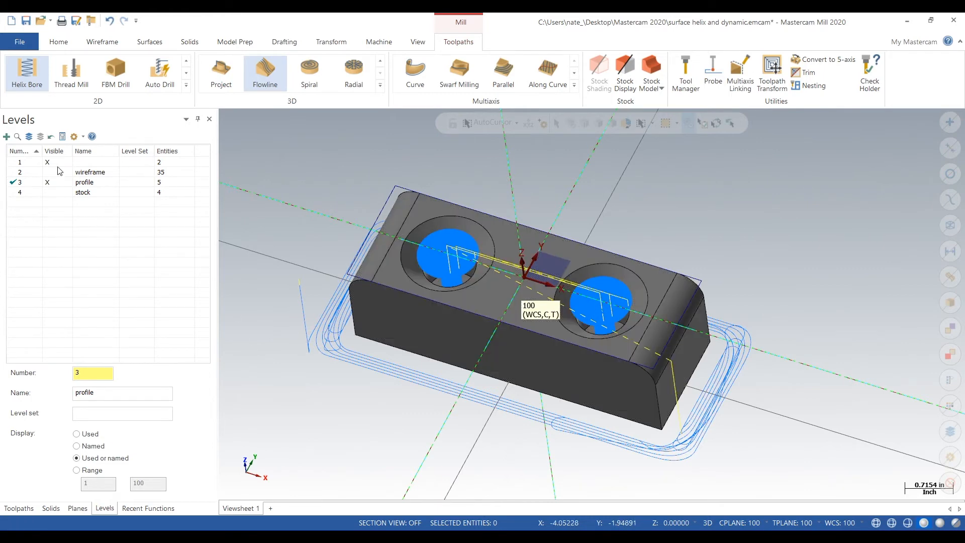
- Start another Flowline finishing toolpath with the rounded top edge faces at both ends of the block as drive surfaces
scroll(501, 388, "down", 1)
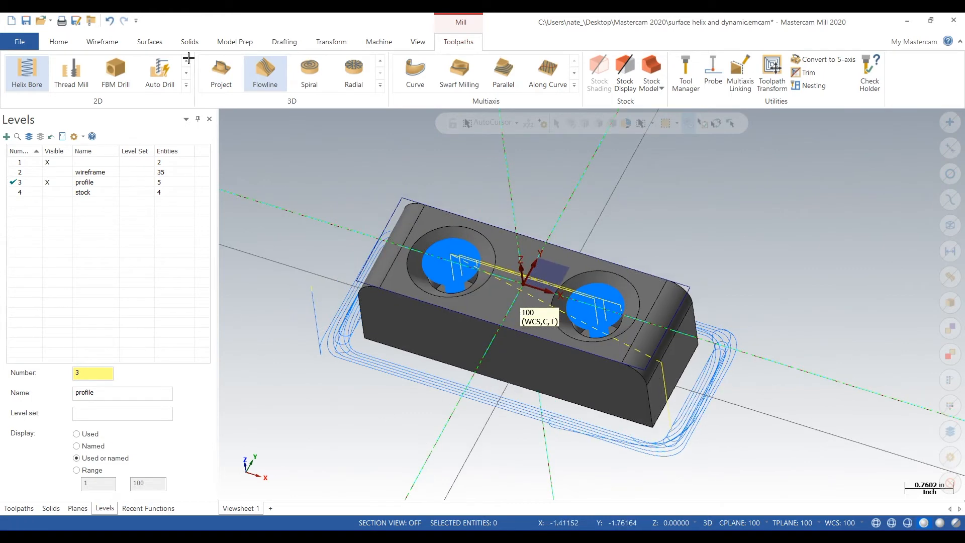
left_click(186, 85)
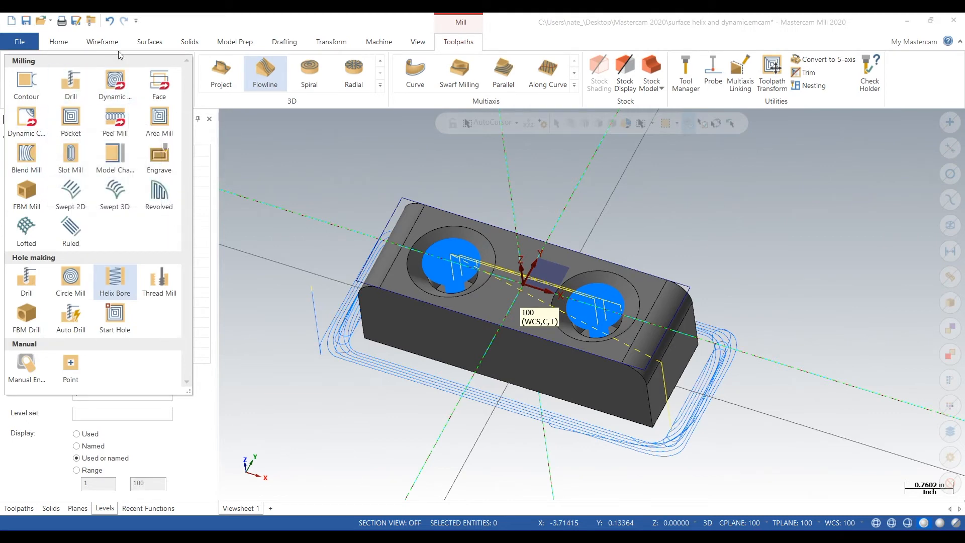
left_click(380, 85)
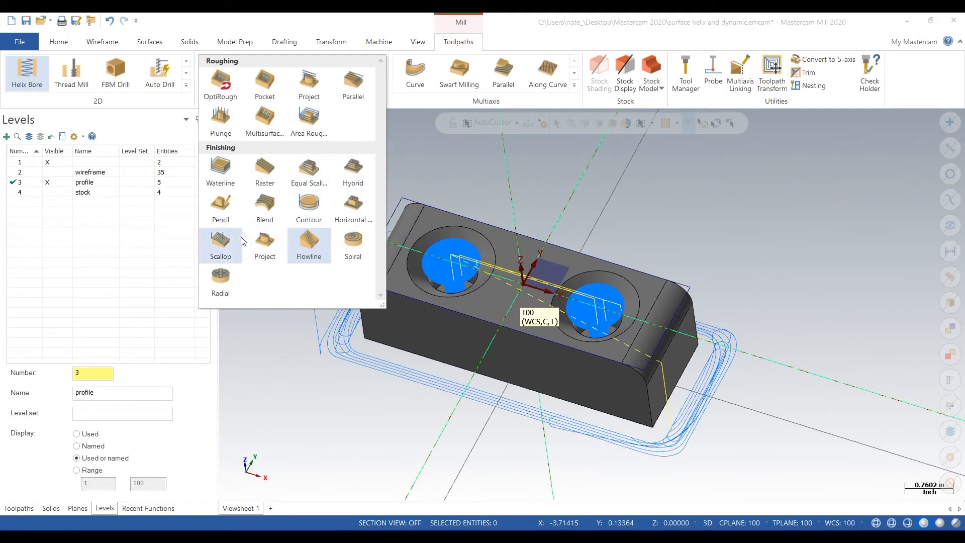
left_click(308, 247)
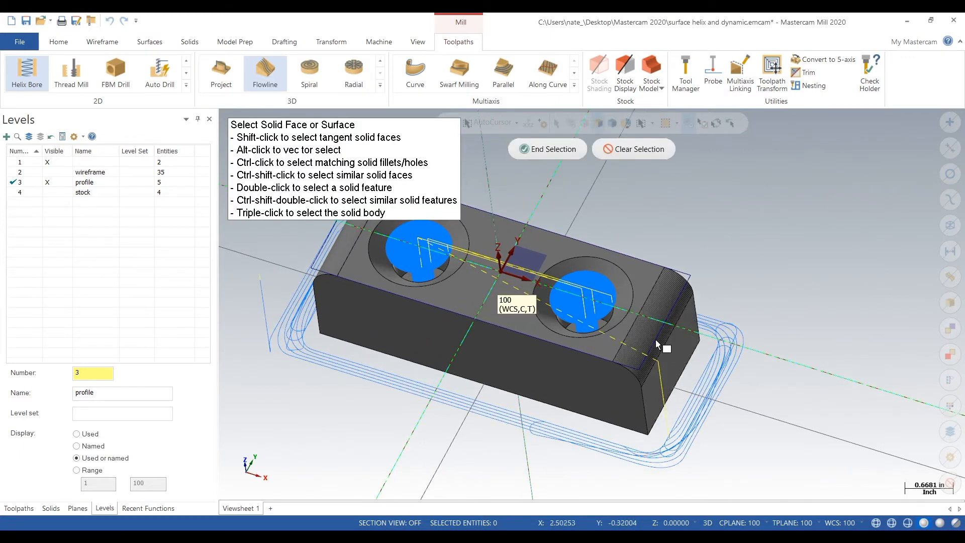
left_click(681, 340)
middle_click_drag(683, 340, 421, 290)
left_click(409, 280)
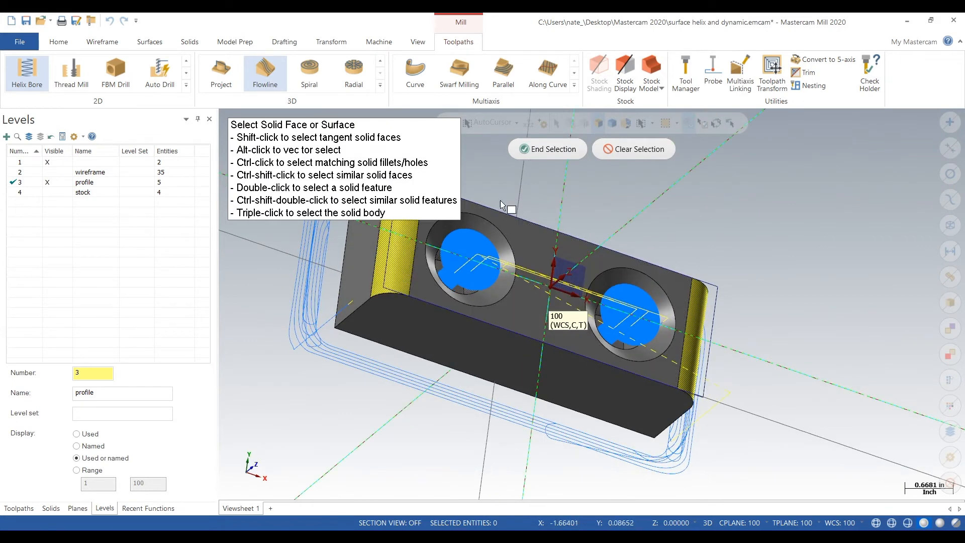
left_click(553, 155)
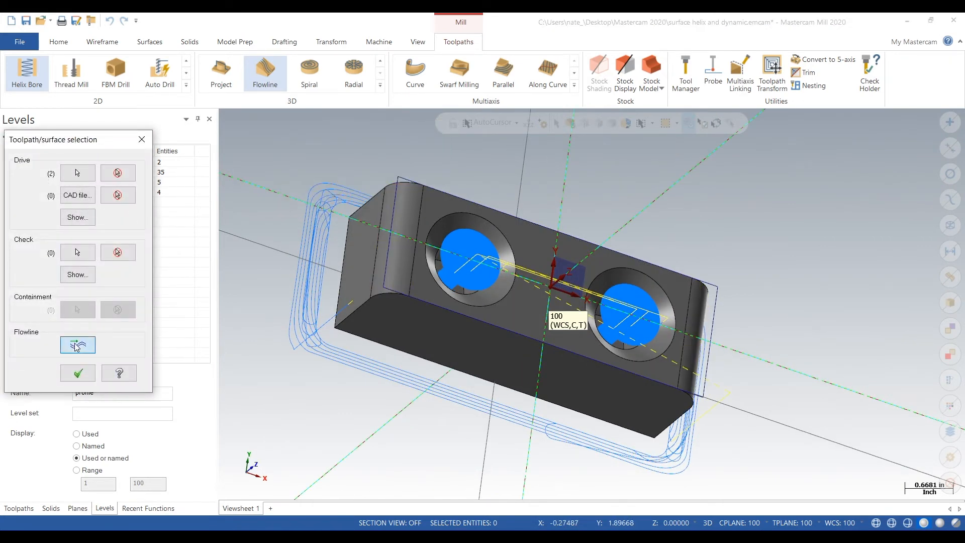
- Flip the flowline cut direction on the two rounded end faces and accept the surface selection
left_click(78, 372)
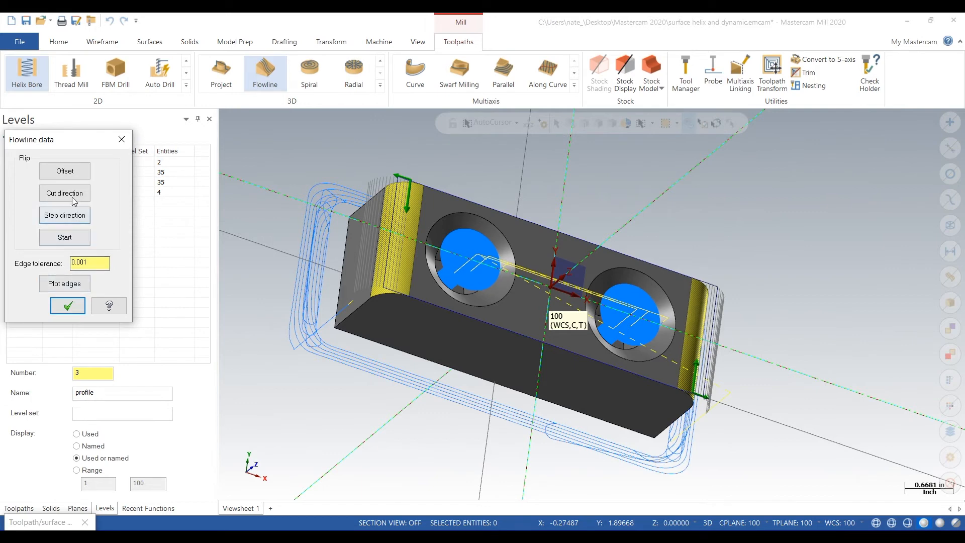
left_click(73, 197)
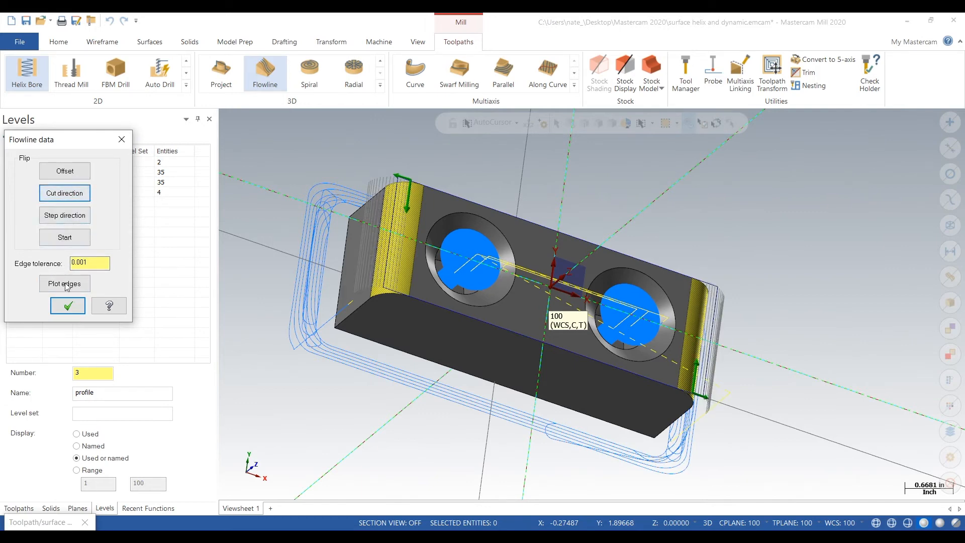
left_click(70, 305)
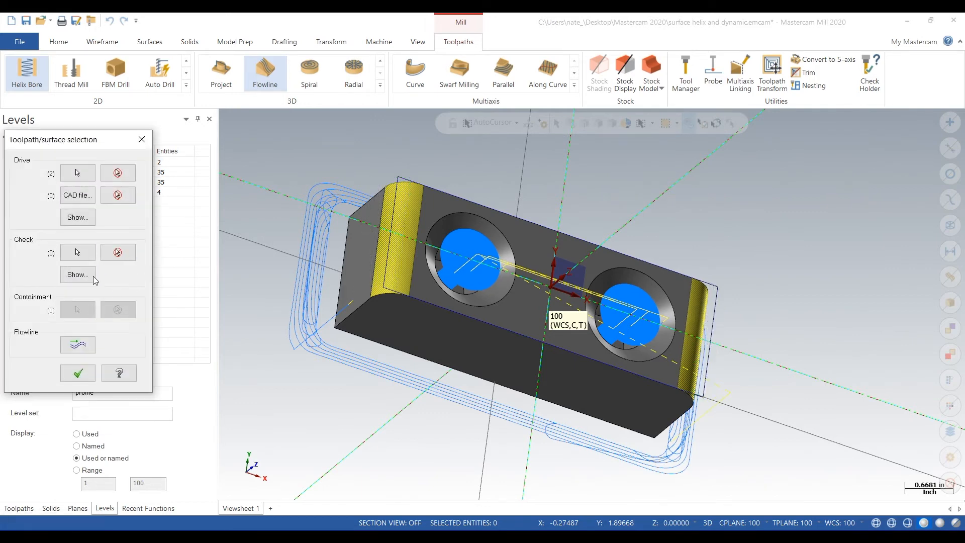
left_click(79, 372)
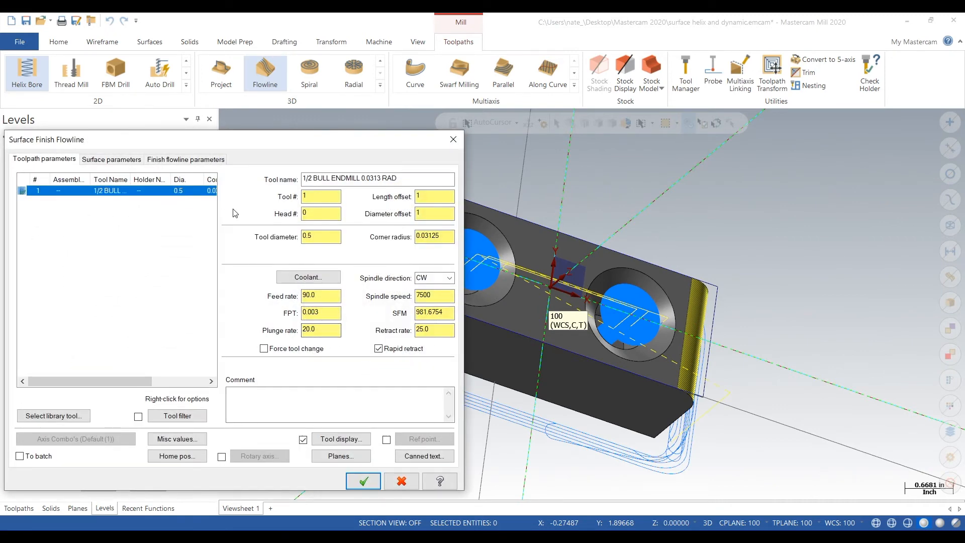
- Check the surface and flowline parameters, set the tangential line length in the gap settings to 0, and generate the toolpath
left_click(113, 159)
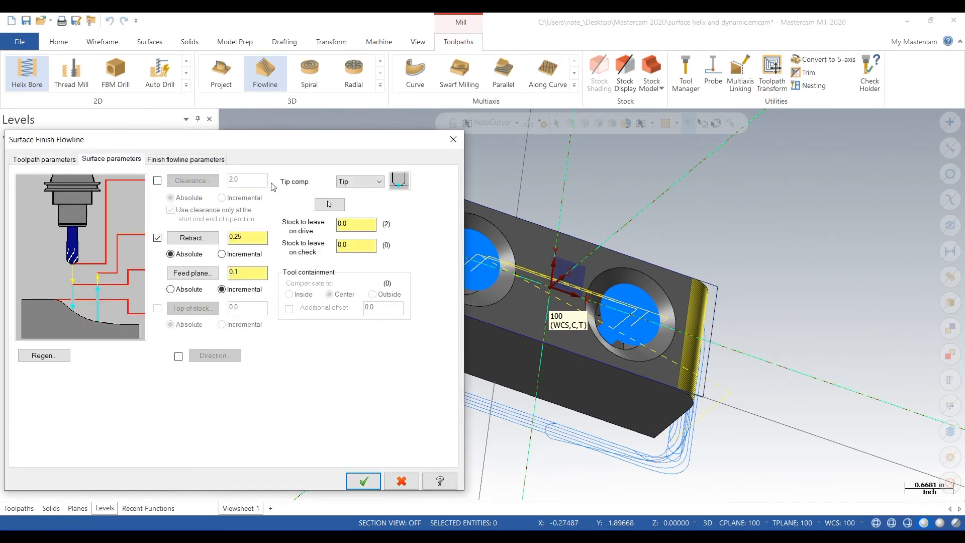
left_click(205, 161)
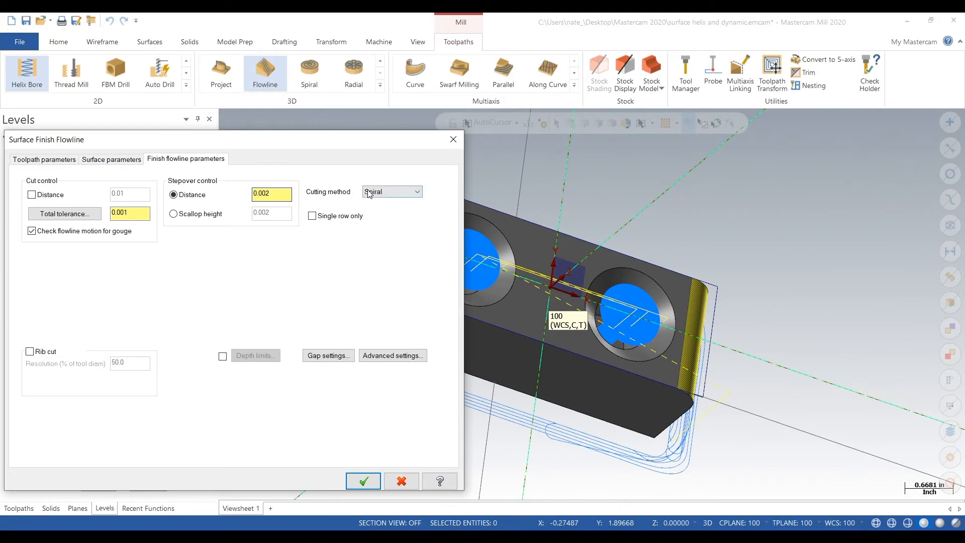
left_click(329, 357)
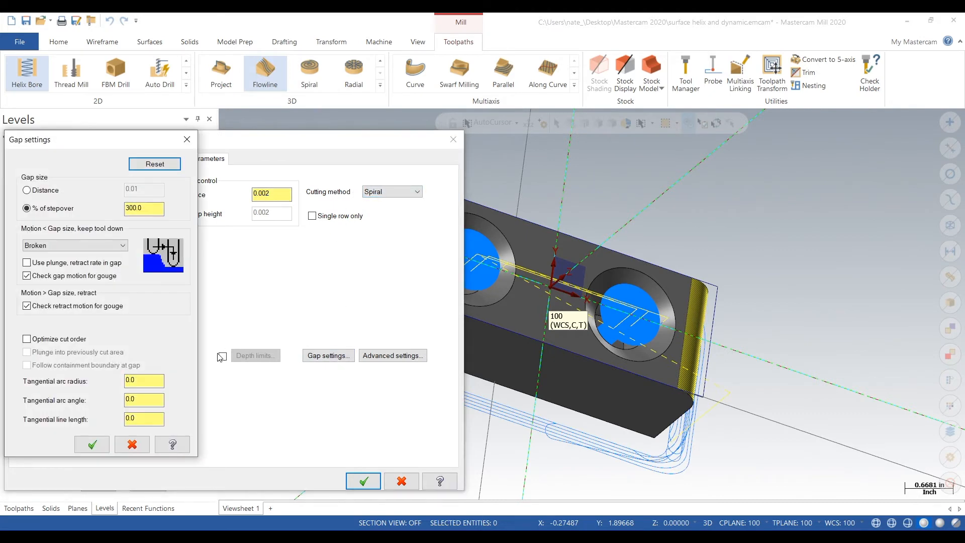
left_click_drag(149, 418, 115, 421)
type("0")
left_click(94, 445)
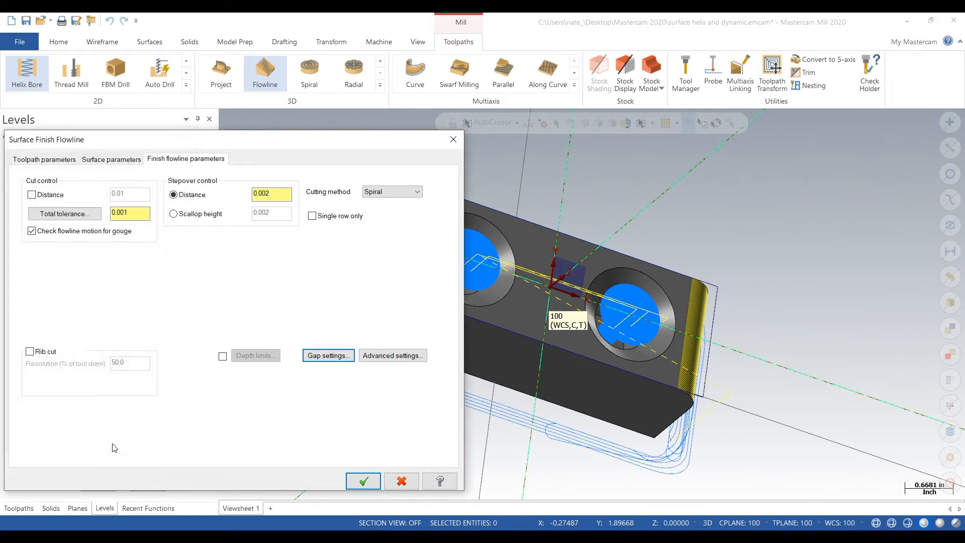
left_click(364, 481)
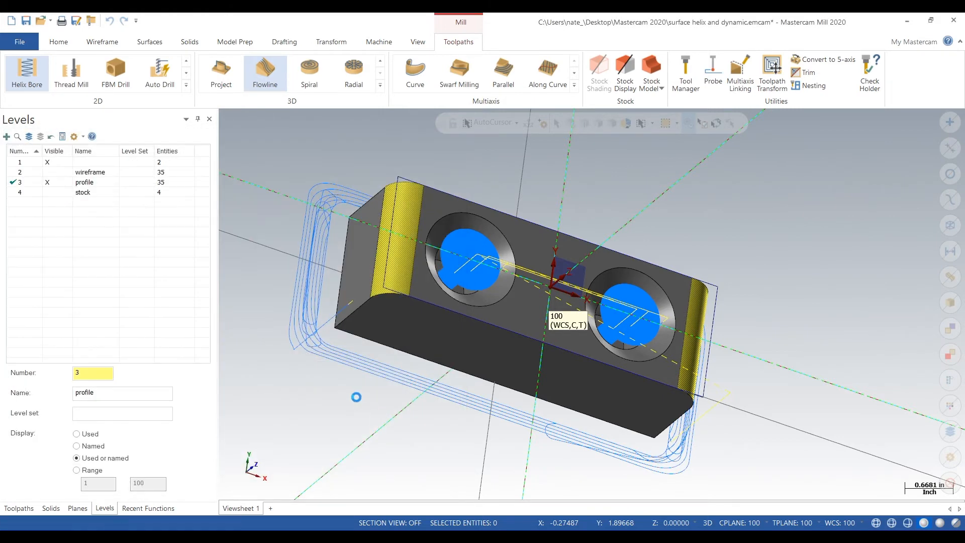
middle_click_drag(383, 362, 347, 339)
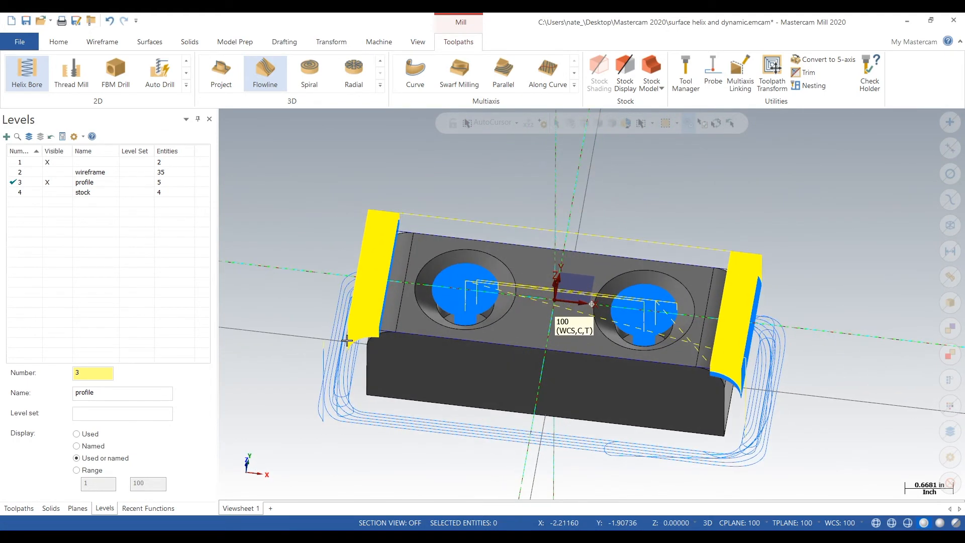
left_click(19, 509)
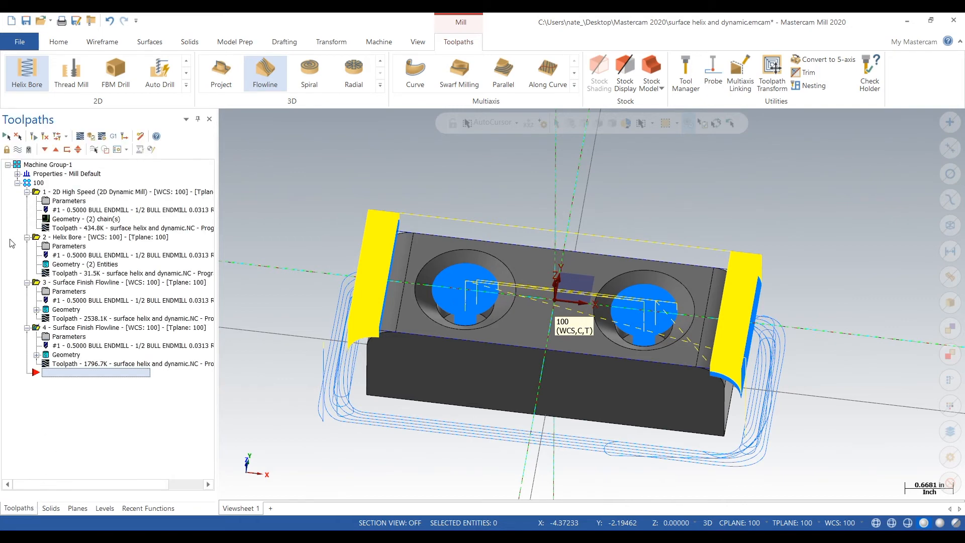
left_click(17, 174)
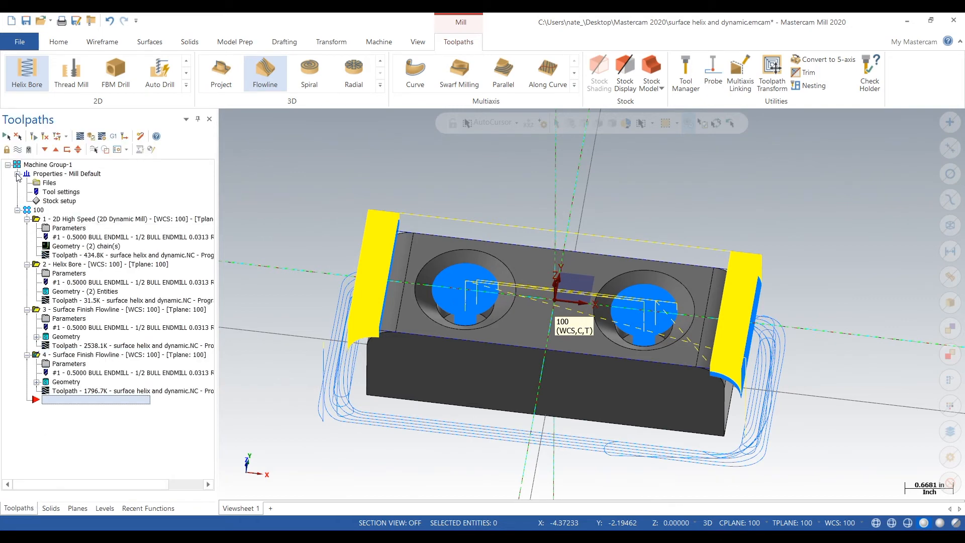
double_click(57, 201)
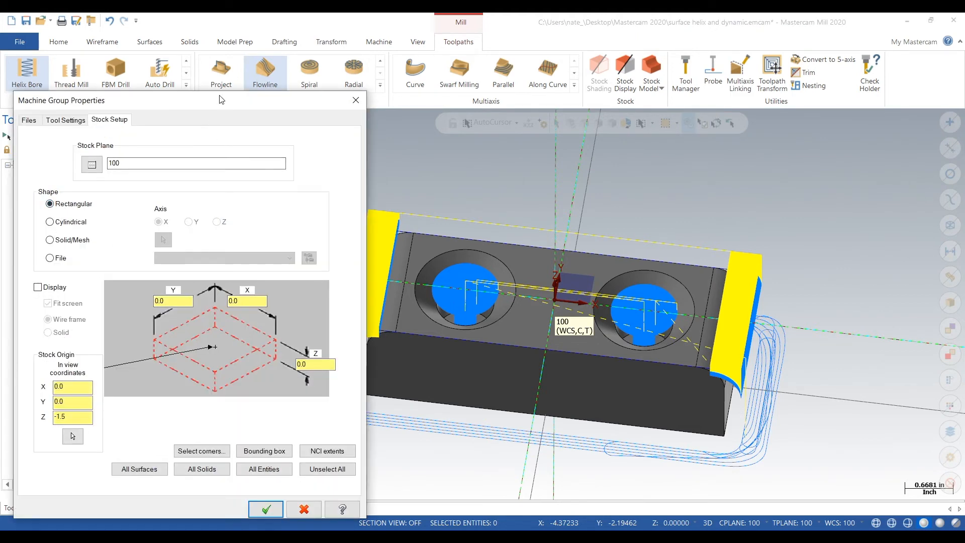
left_click_drag(221, 99, 538, 110)
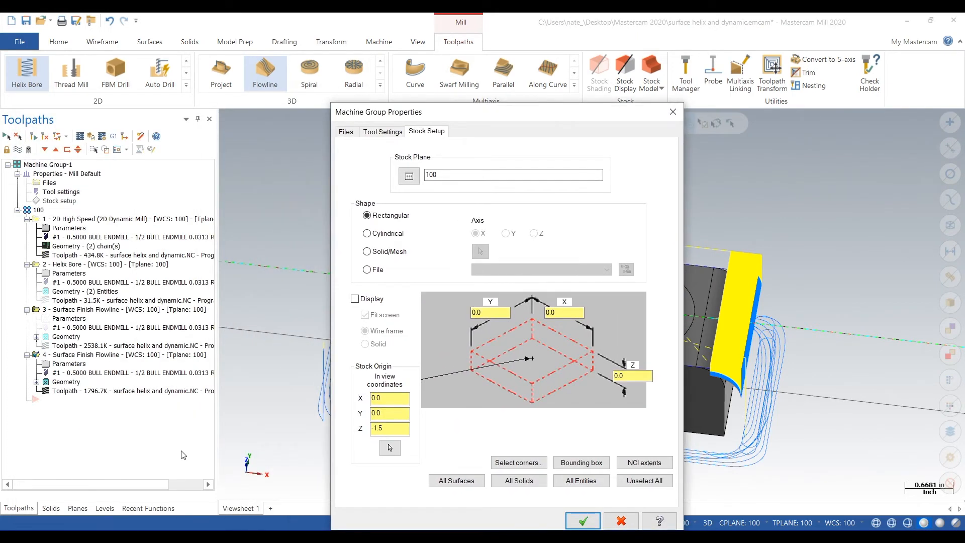
left_click(676, 114)
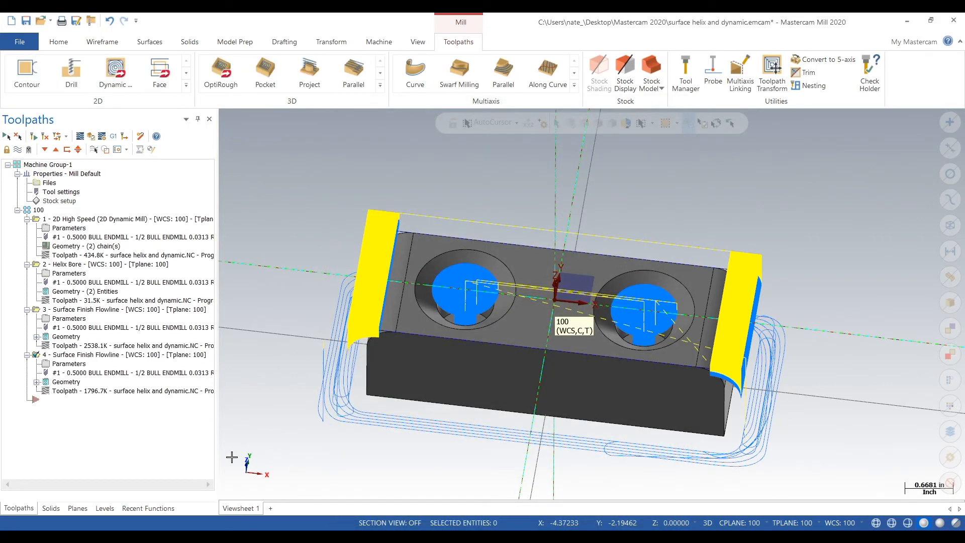
- Make the stock level active and visible, and hide the profile level and level 1 with the solid part
left_click(105, 508)
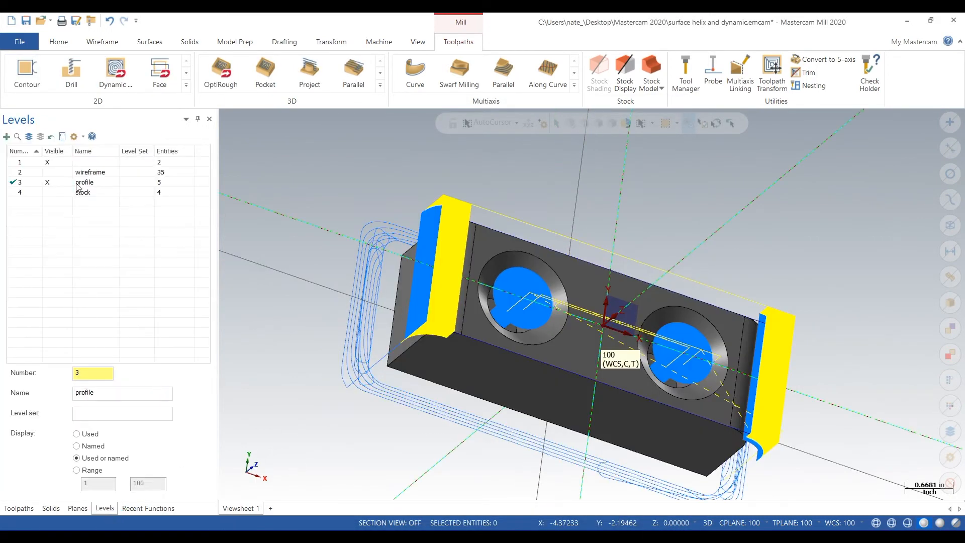
left_click(38, 193)
left_click(56, 182)
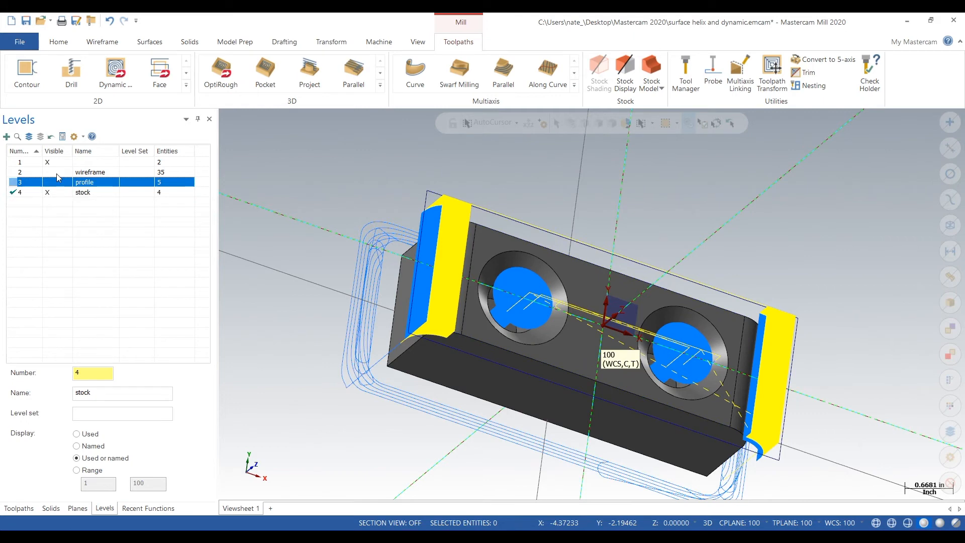
left_click(53, 162)
- Open the stock setup and size the rectangular stock with a bounding box around the stock outline, its origin at the top face centre
left_click(18, 509)
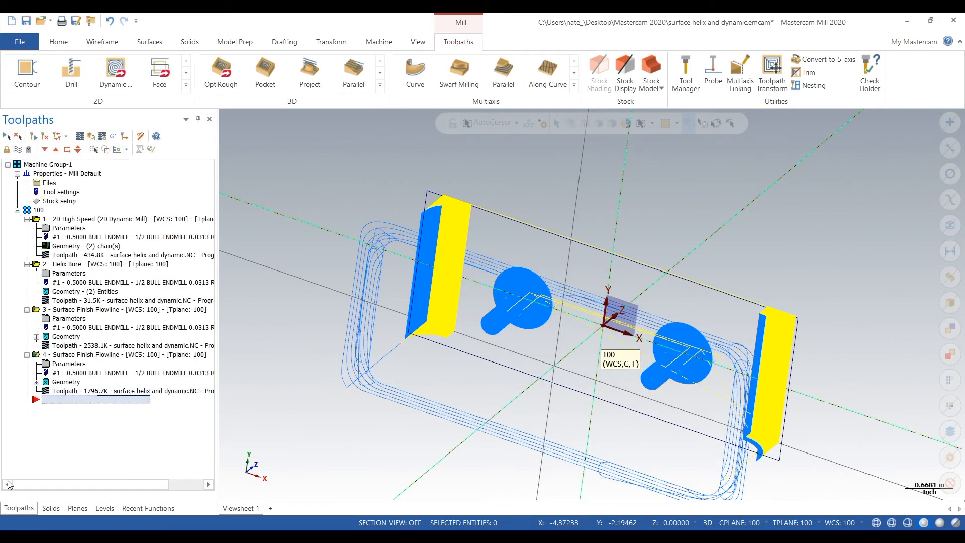
left_click(59, 201)
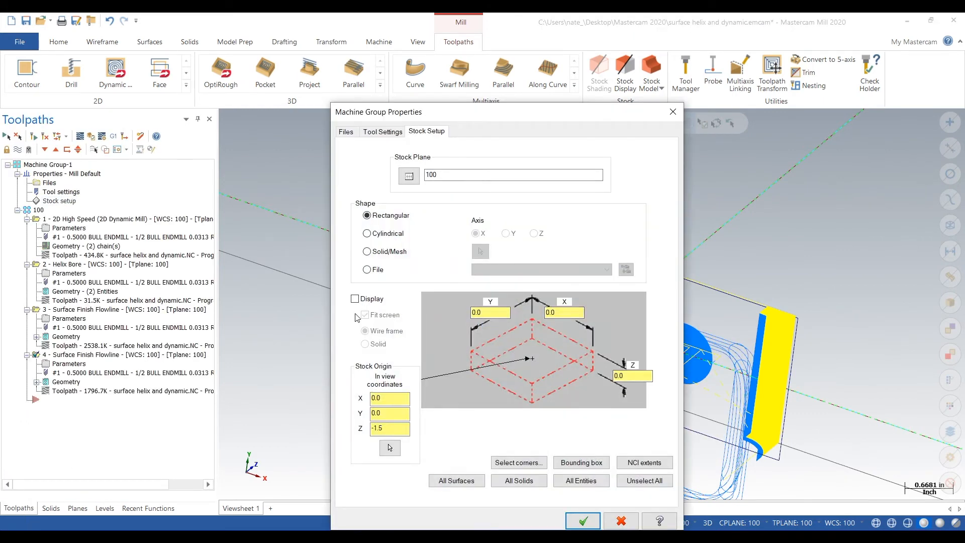
left_click(582, 463)
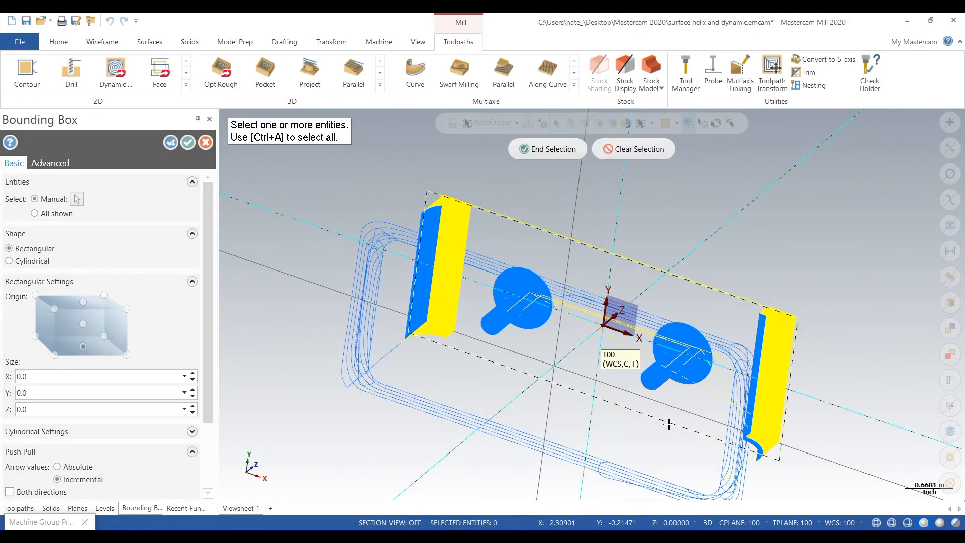
left_click(543, 156)
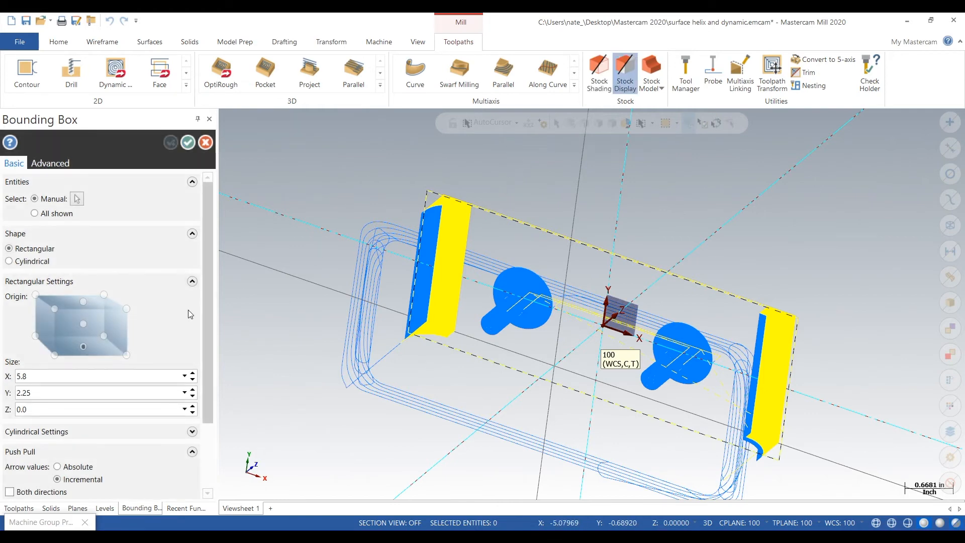
middle_click_drag(394, 291, 304, 300)
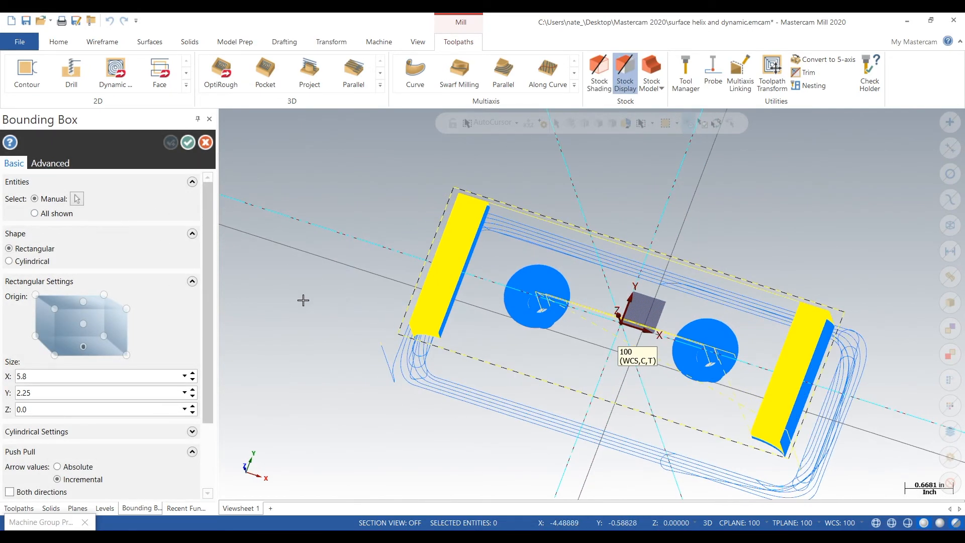
left_click(84, 301)
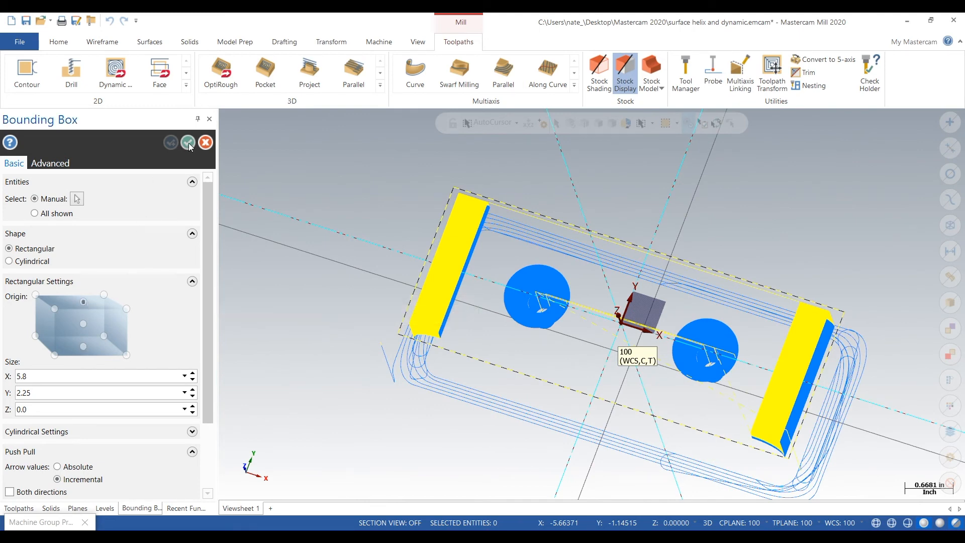
left_click(189, 144)
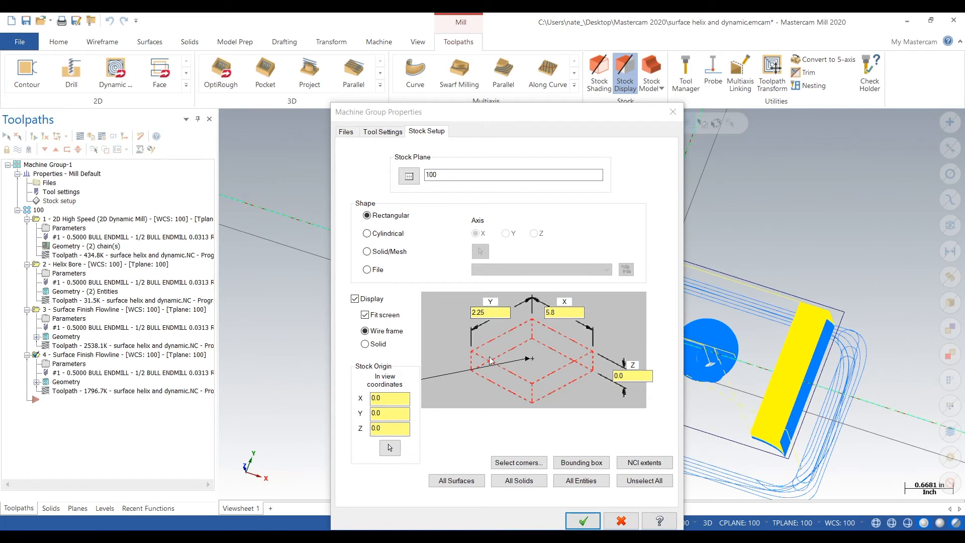
- Set the stock's Z height to 1.75 and accept the stock setup
type("1.")
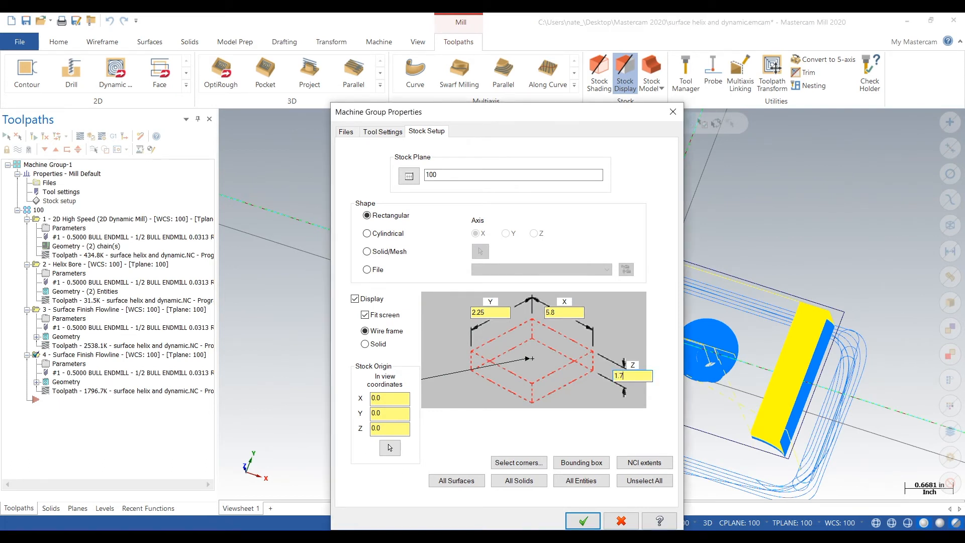
type("75")
left_click(583, 521)
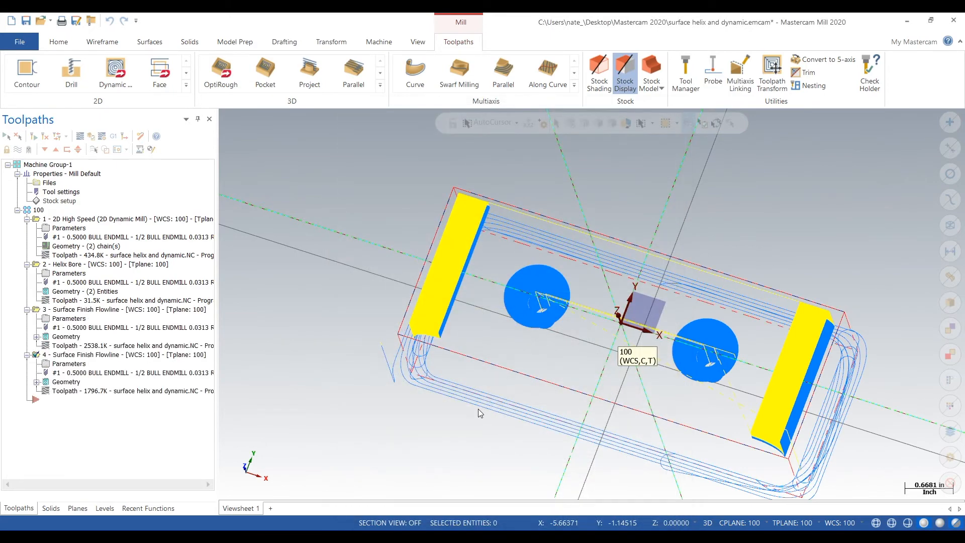
- Verify all operations in toolpath group 100 and maximize the simulator window
mouse_move(502, 370)
middle_mouse_down()
mouse_move(516, 336)
mouse_move(481, 281)
middle_mouse_up()
middle_click_drag(491, 293, 443, 327)
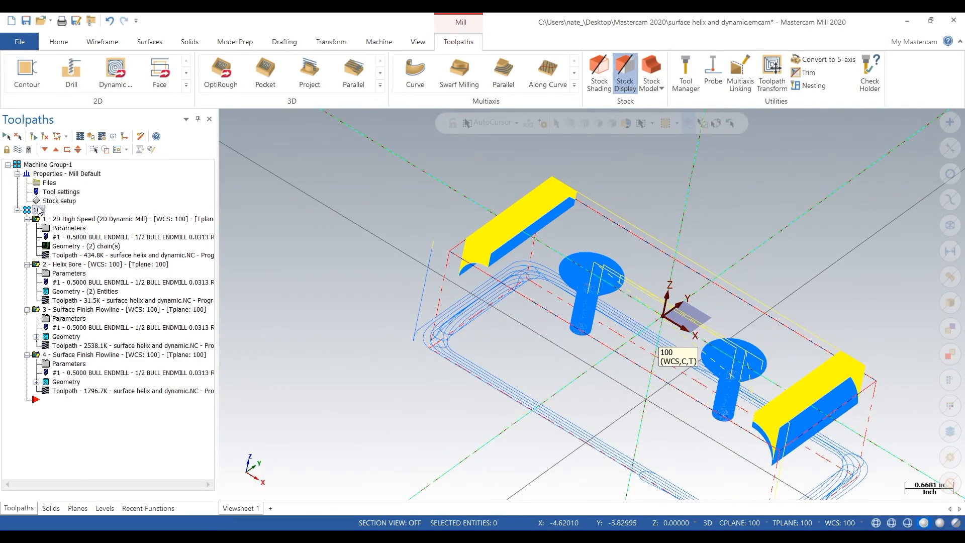
left_click(90, 136)
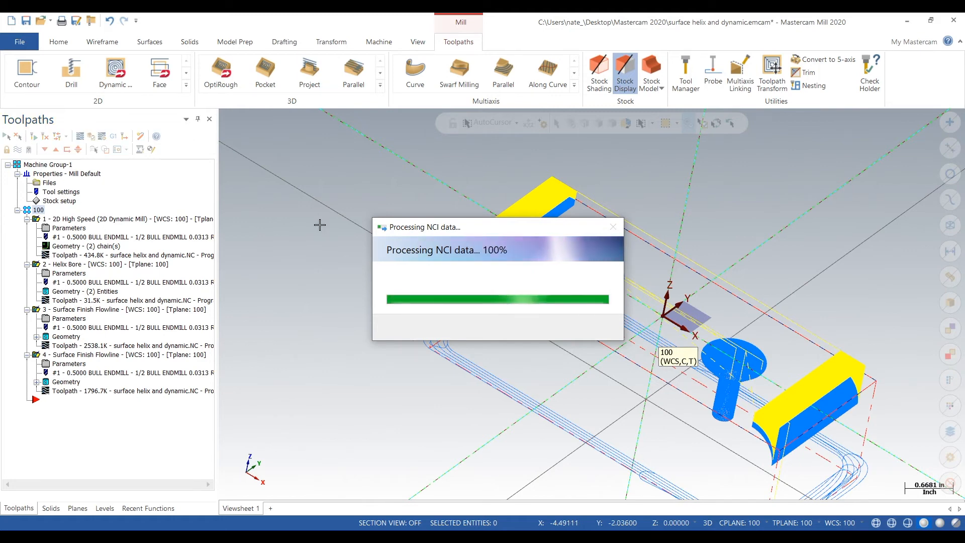
scroll(320, 225, "down", 1)
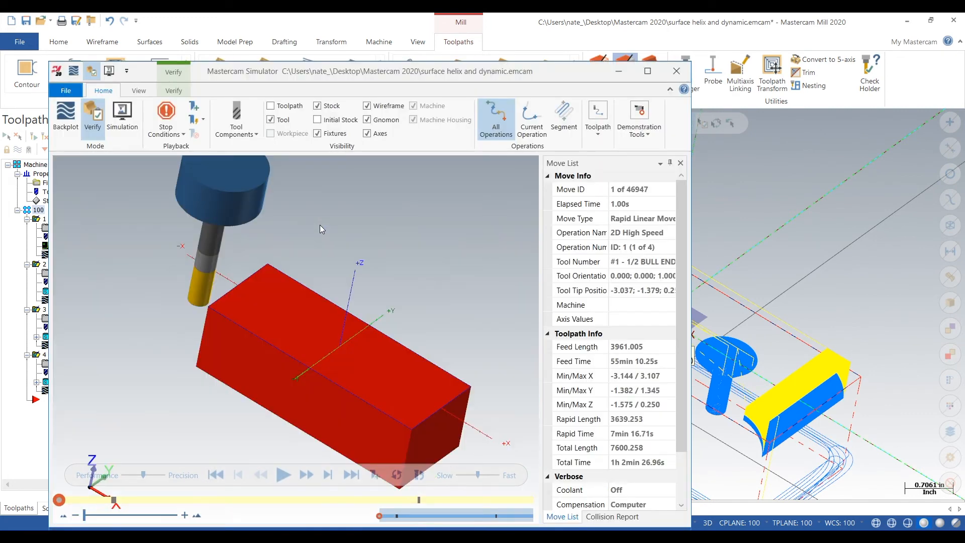
left_click(650, 71)
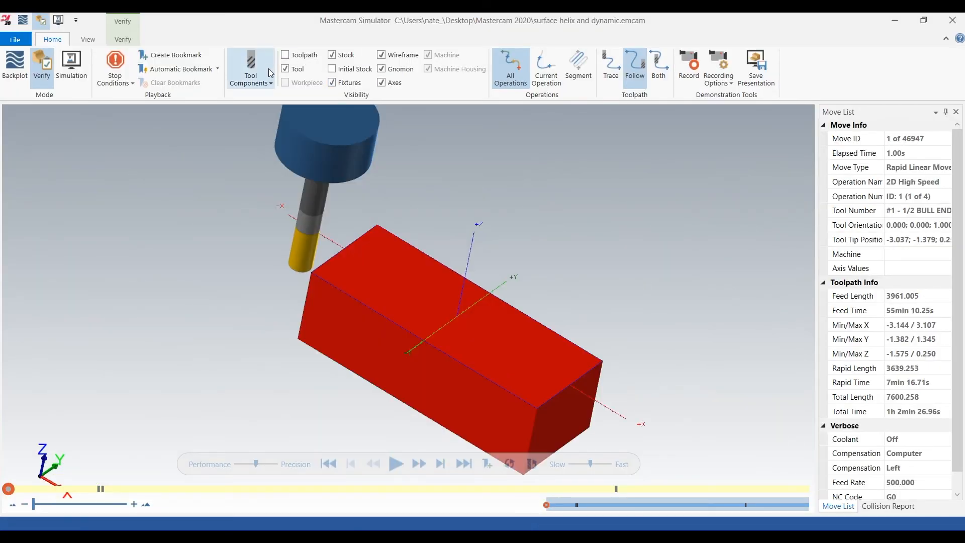
- Hide the milling tool's holder in the simulation
left_click(257, 87)
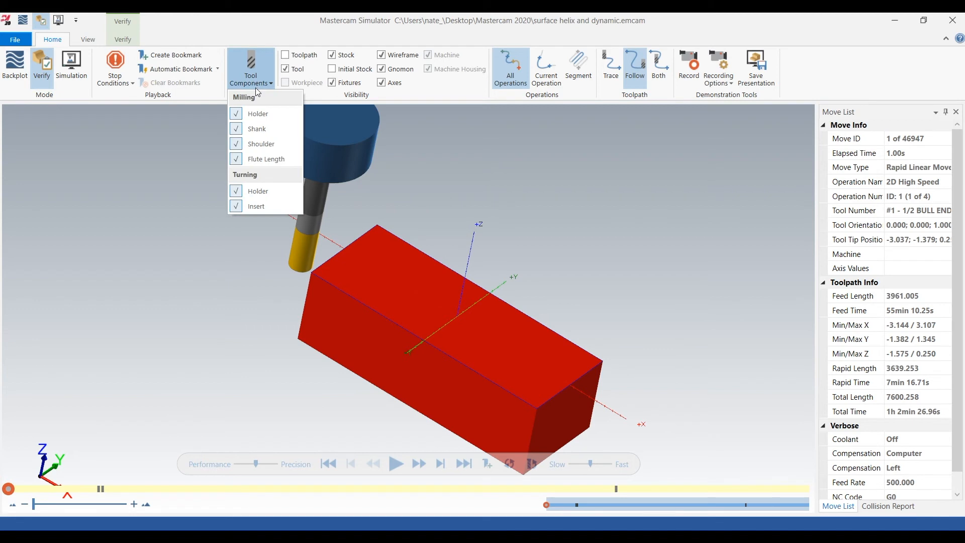
left_click(246, 115)
left_click(613, 266)
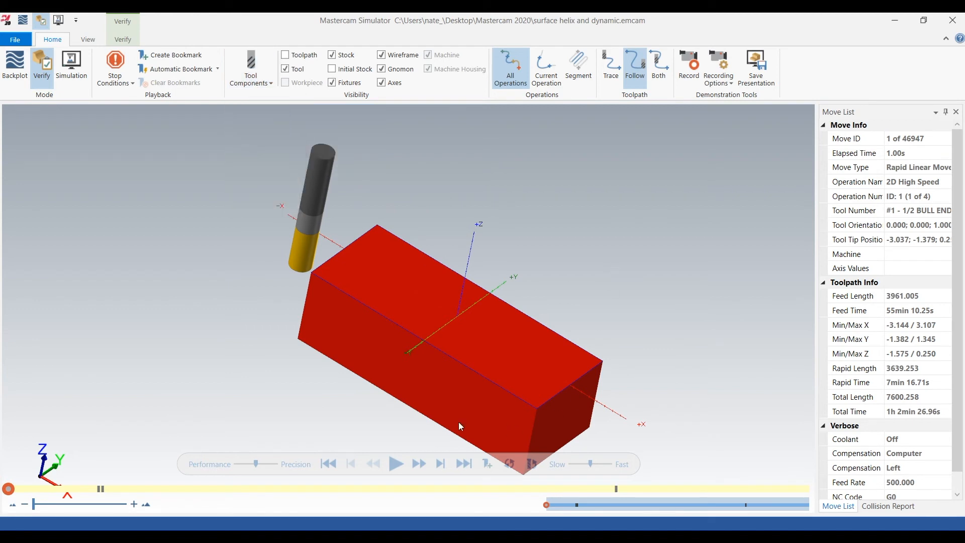
- Play the machining simulation at a slightly slower speed and inspect the cutting of the countersinks and rounded ends up close
left_click(396, 464)
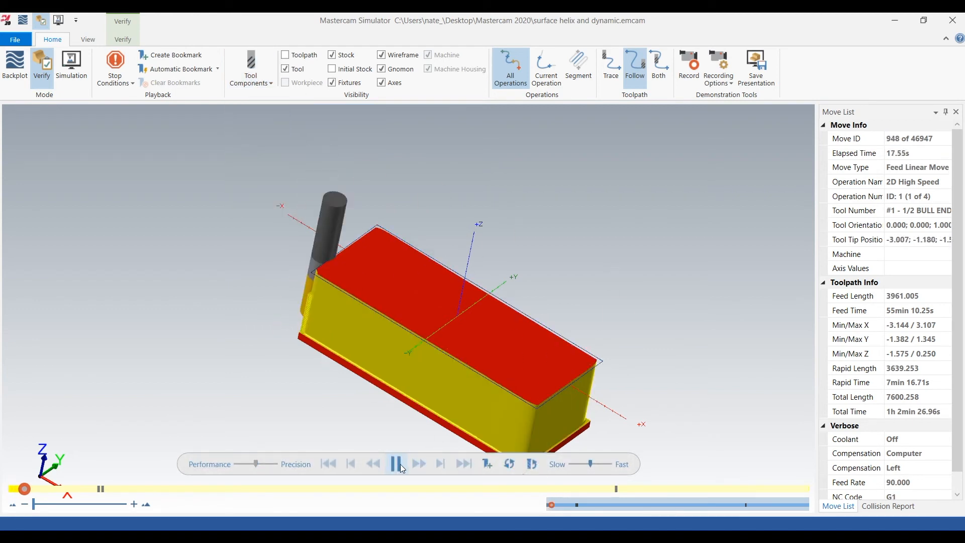
left_click(581, 464)
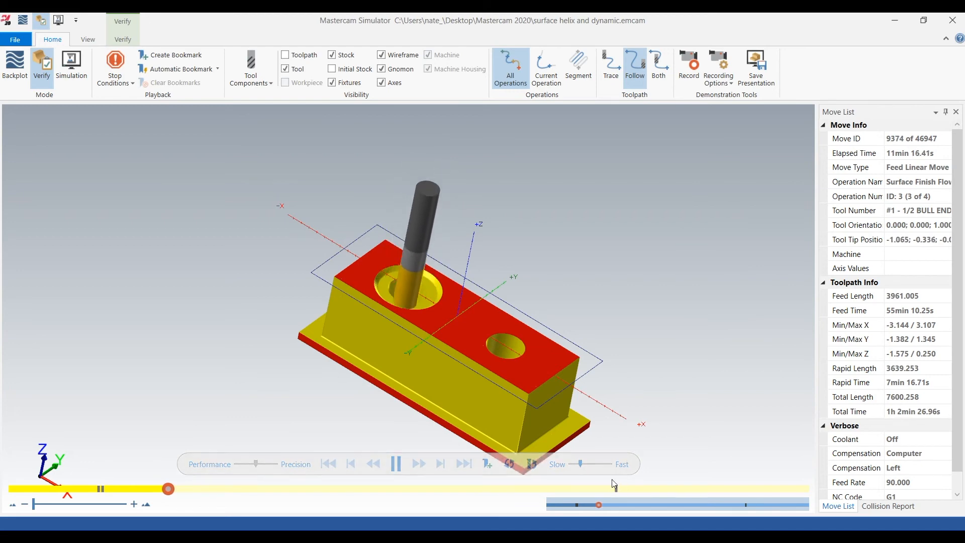
scroll(435, 312, "up", 3)
scroll(401, 279, "up", 2)
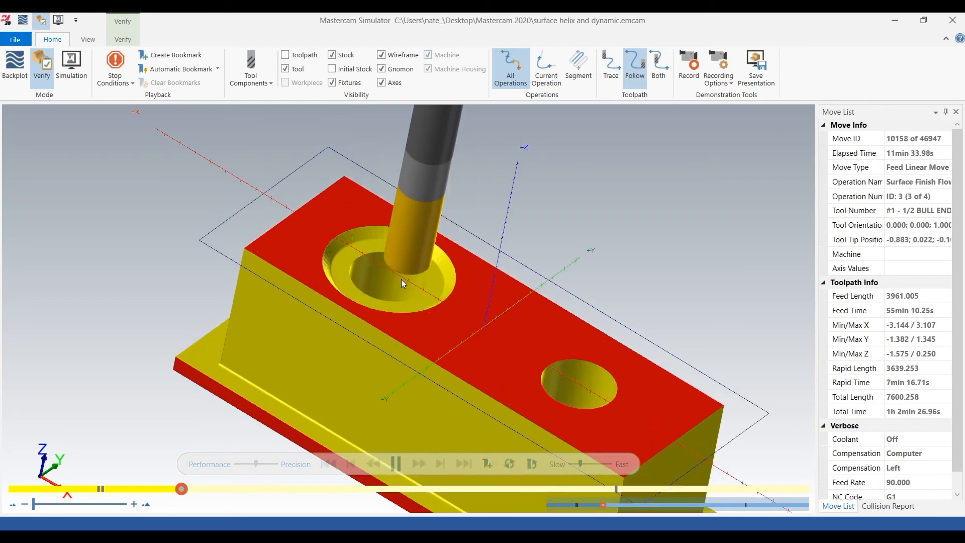
scroll(401, 279, "up", 2)
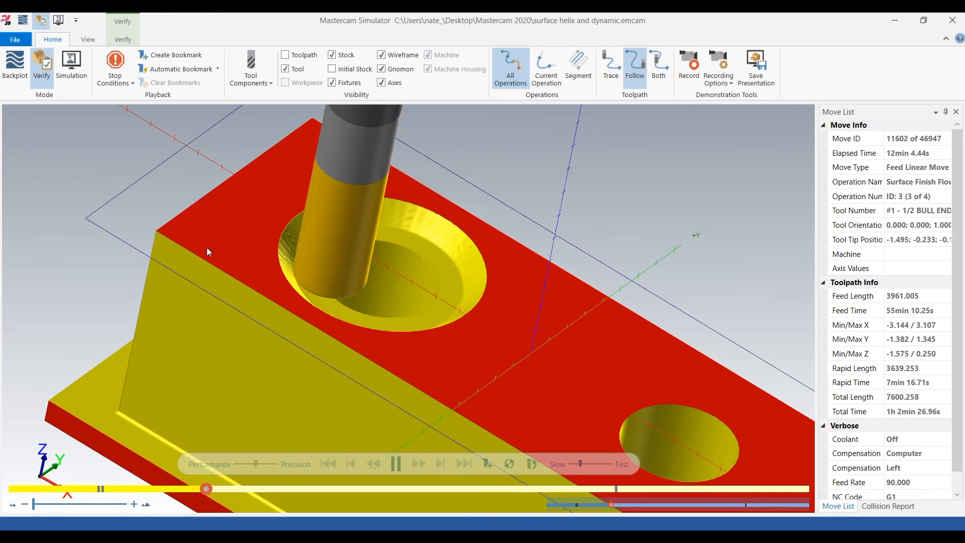
scroll(201, 243, "down", 3)
scroll(216, 257, "down", 1)
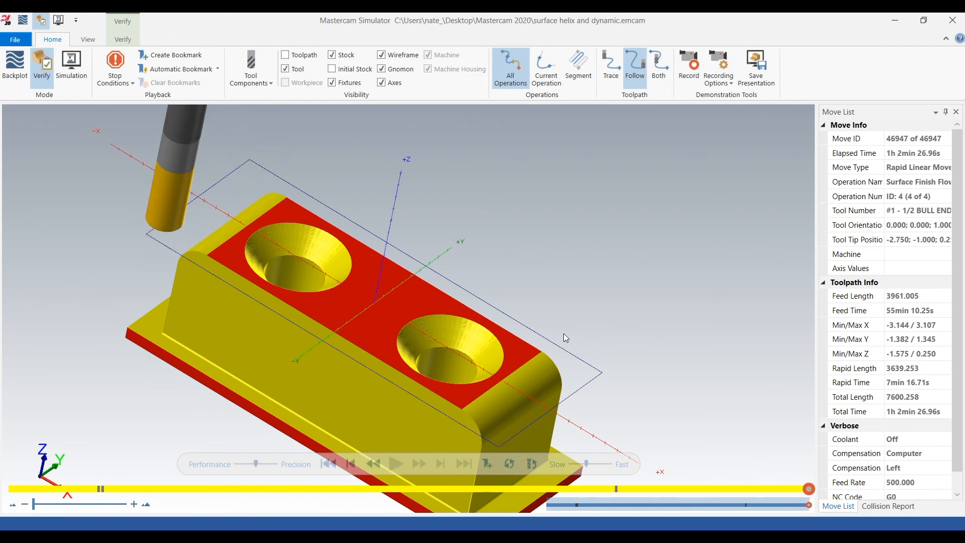
middle_click_drag(581, 301, 502, 387)
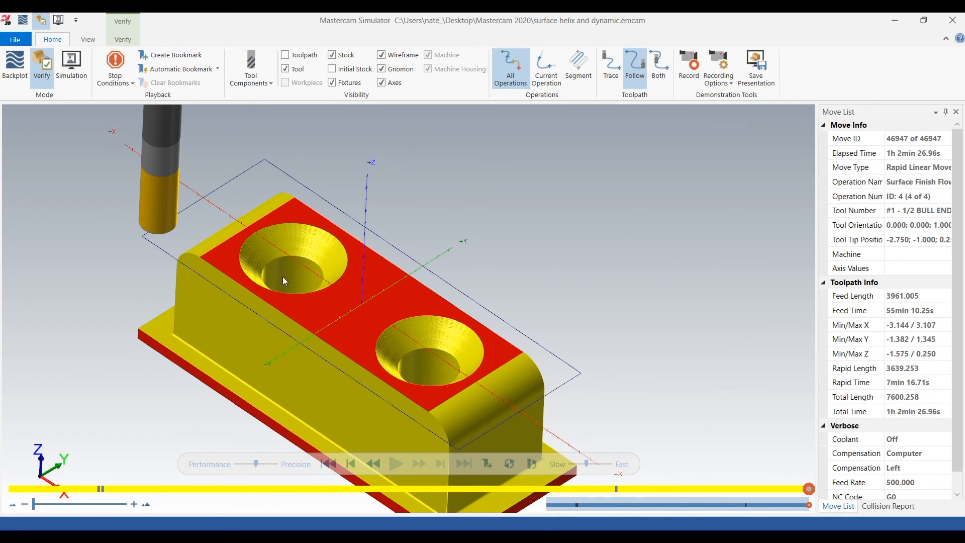
- Close the simulator and make level 1, the wireframe level and the profile level visible again
left_click(952, 24)
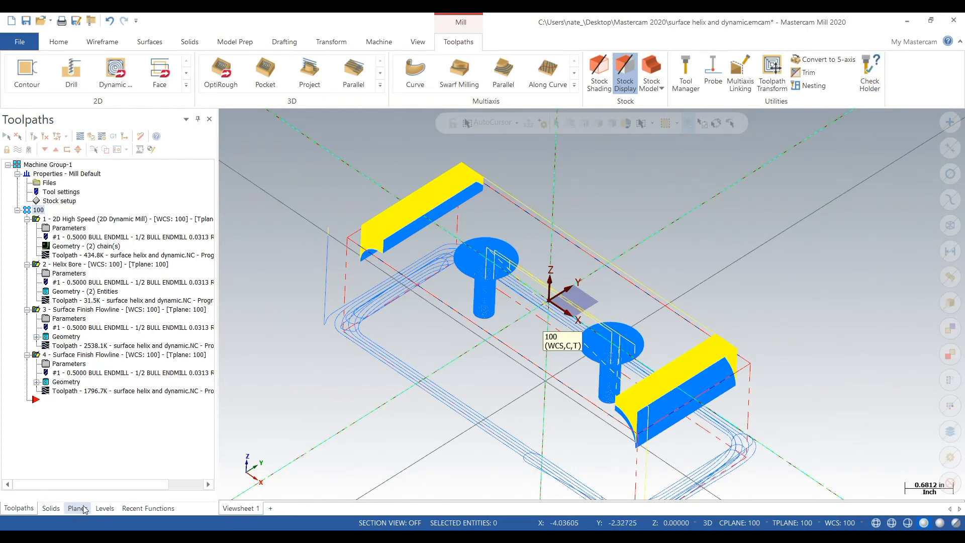
left_click(103, 508)
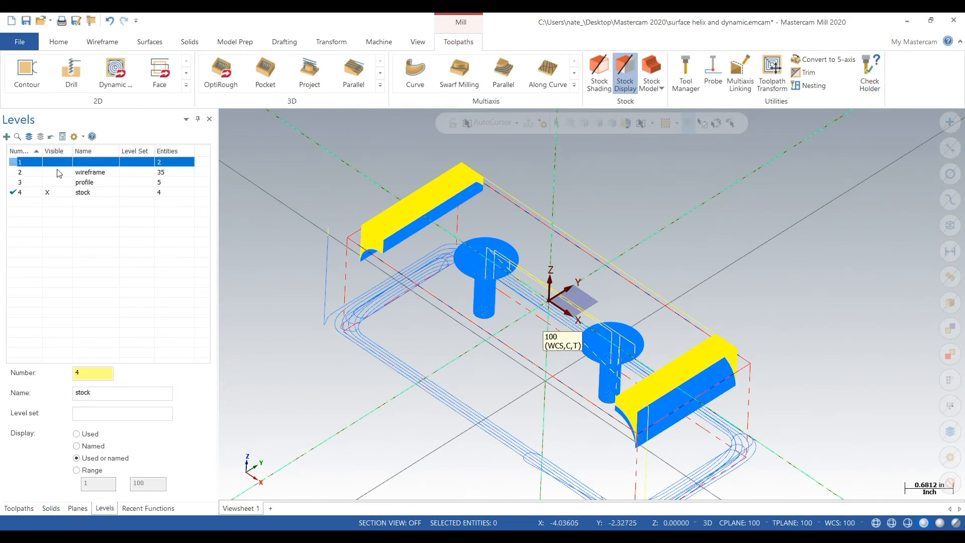
left_click(59, 172)
left_click(54, 183)
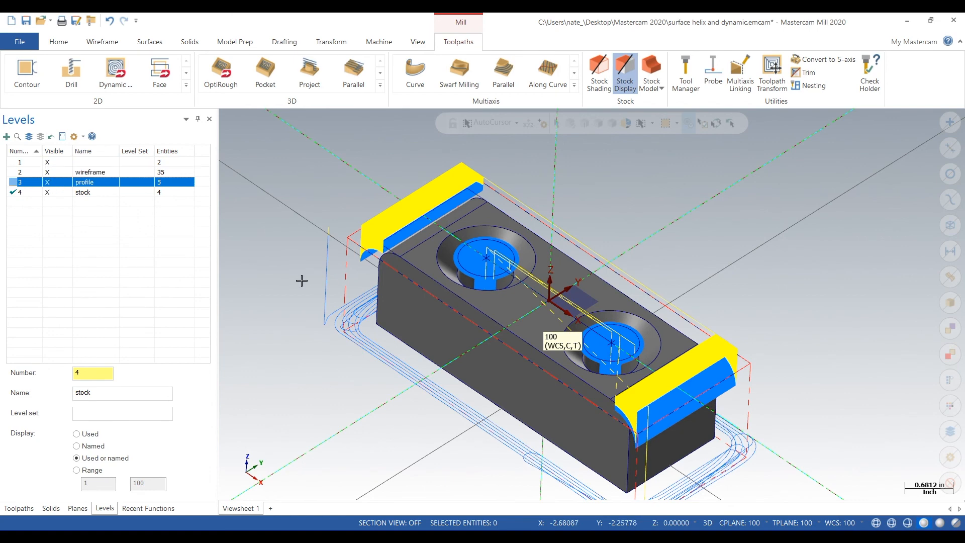